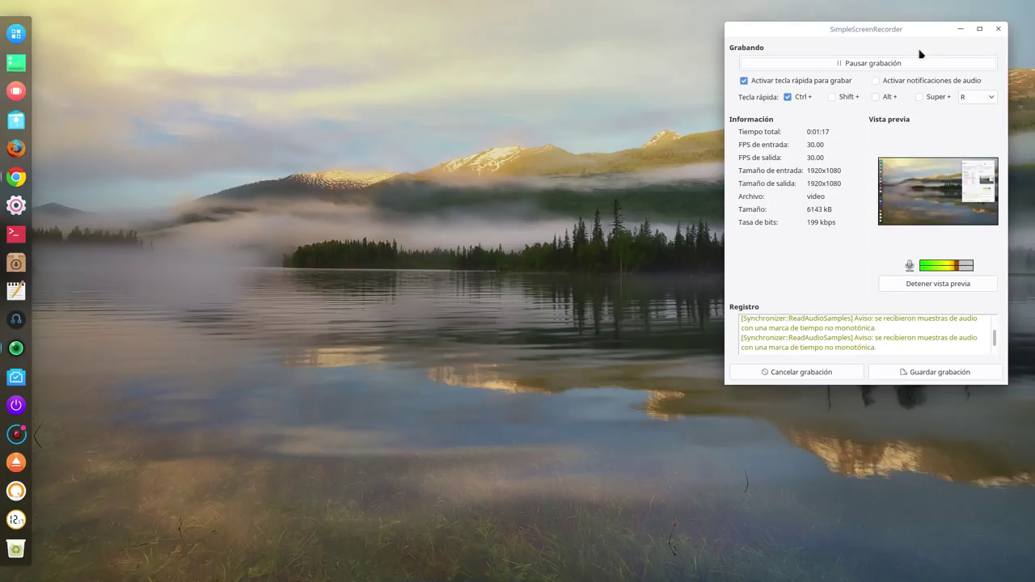
Launch the Synaptic package manager and authenticate with the account password
left_click(962, 30)
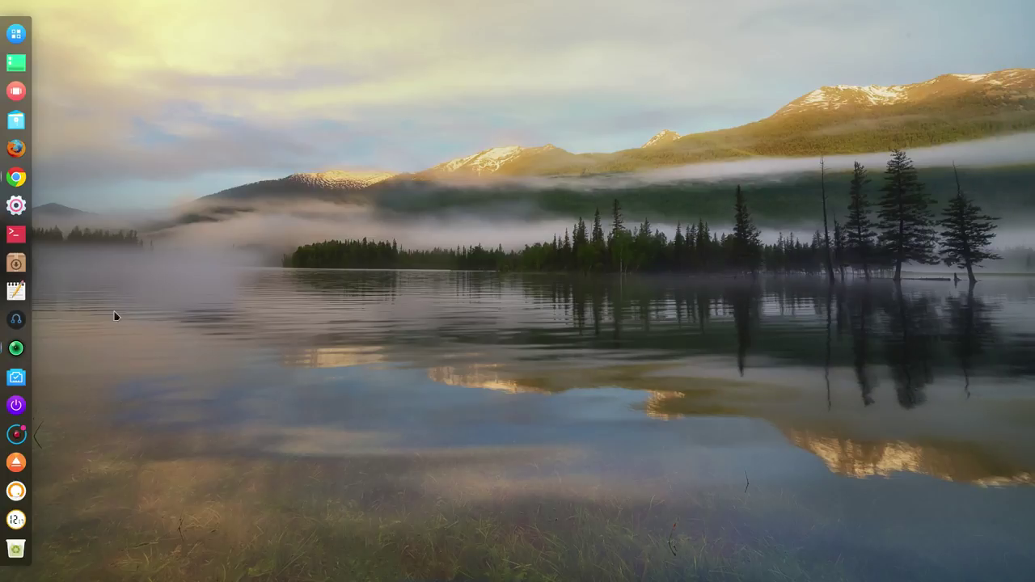
left_click(17, 267)
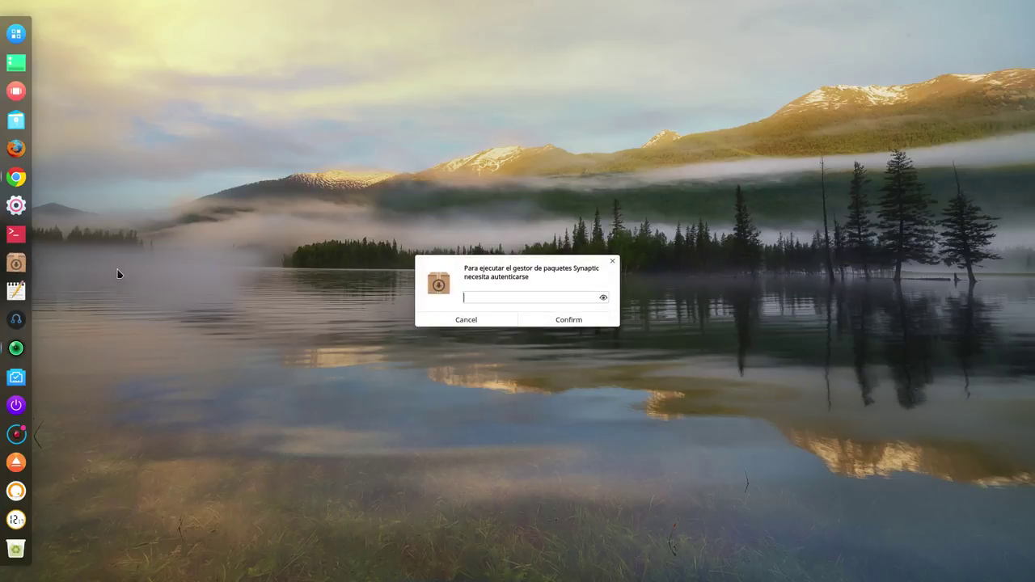
type("********")
left_click(591, 322)
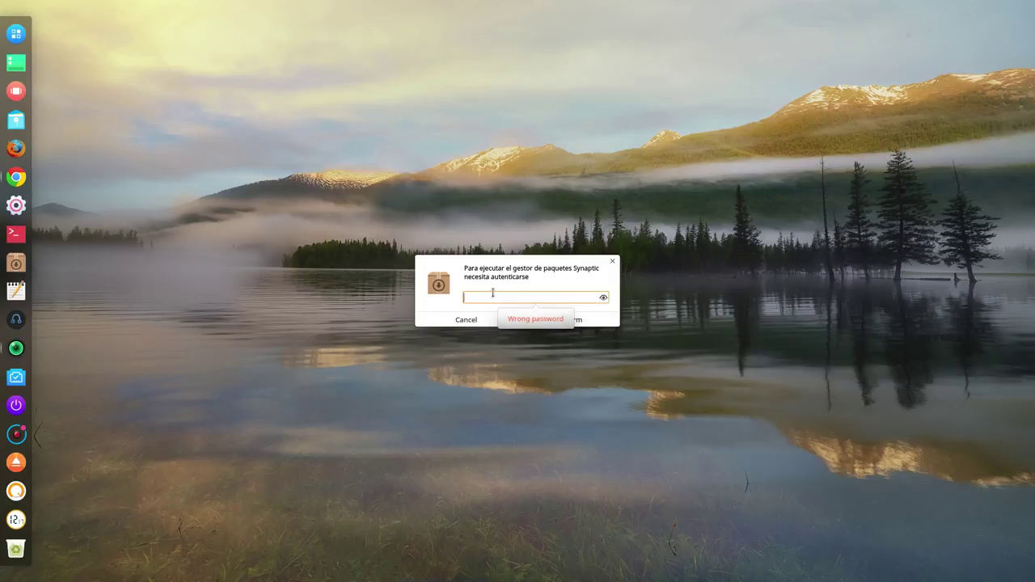
type("*******")
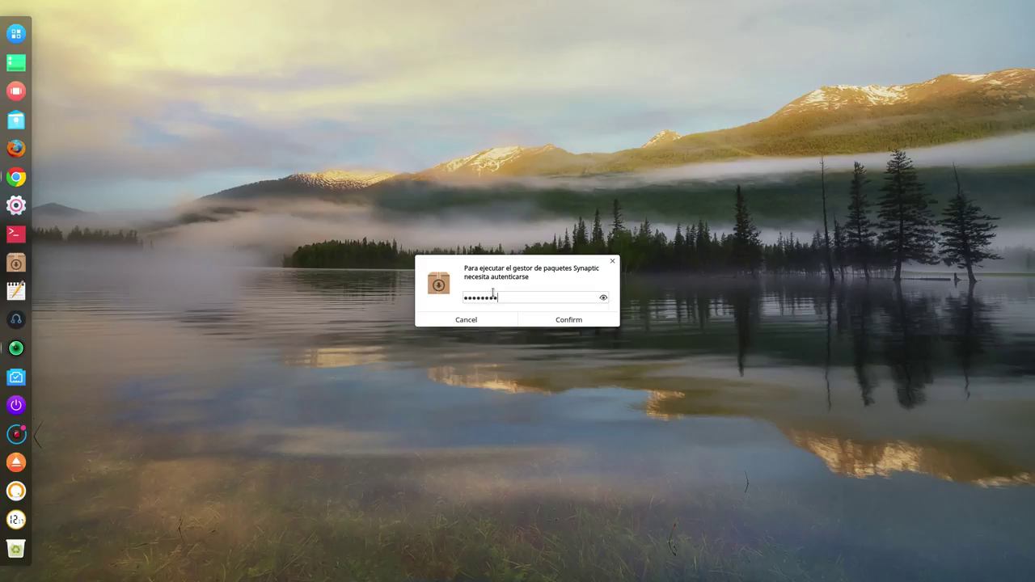
key("Return")
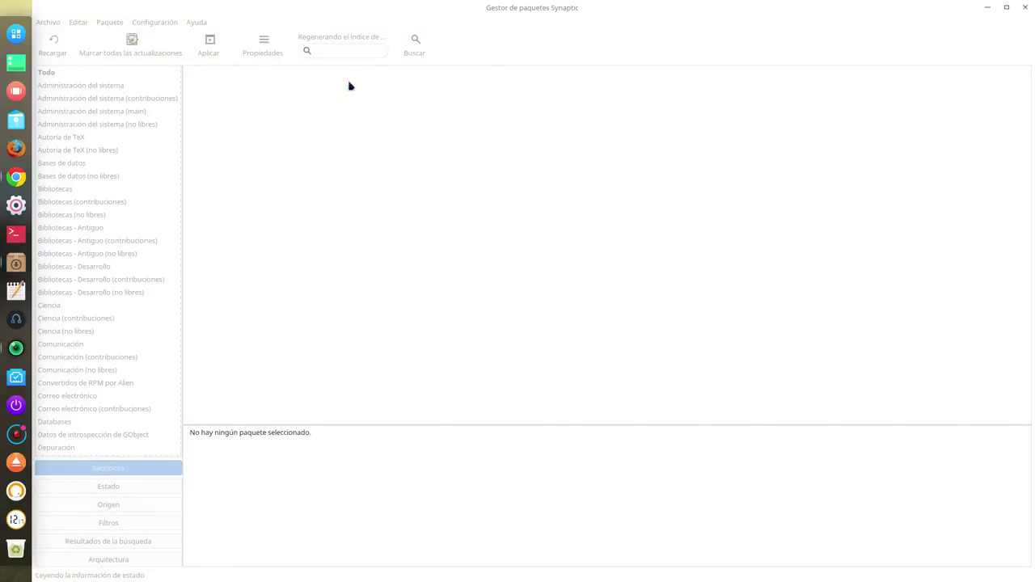
Filter the packages by "firefox", inspect the available versions in the firefox package's properties, and close Synaptic
type("firefox")
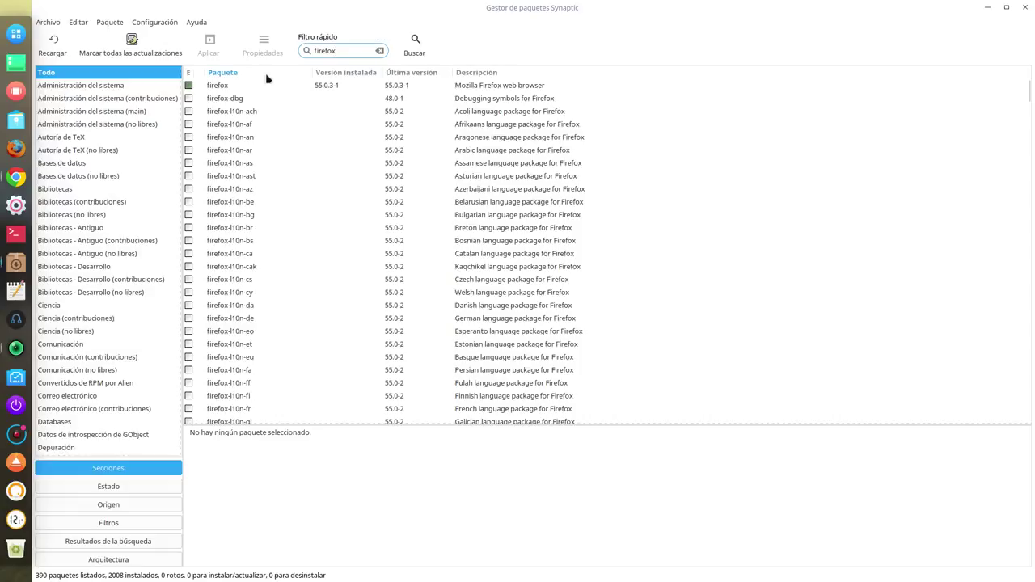
left_click(223, 87)
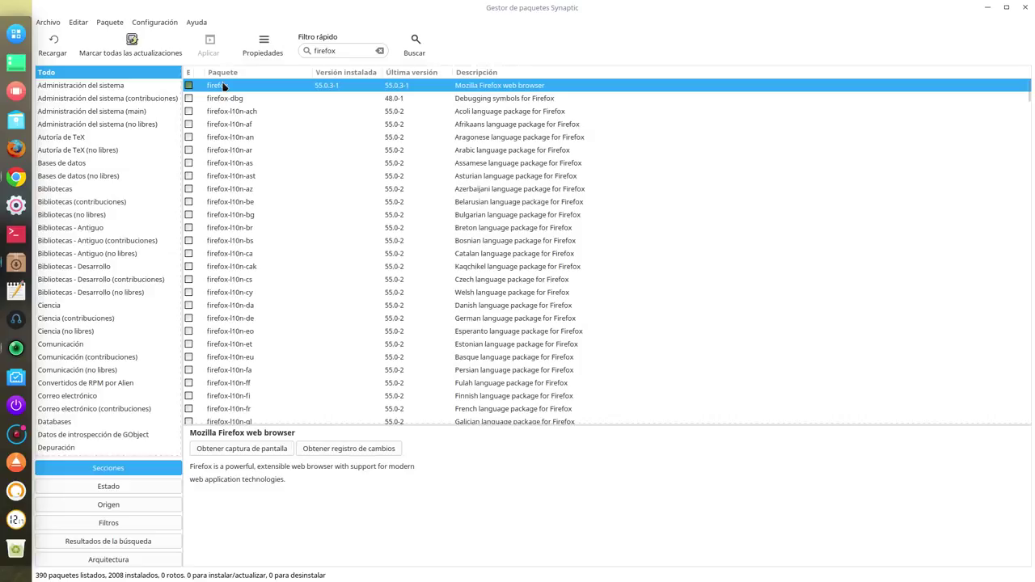
left_click(264, 47)
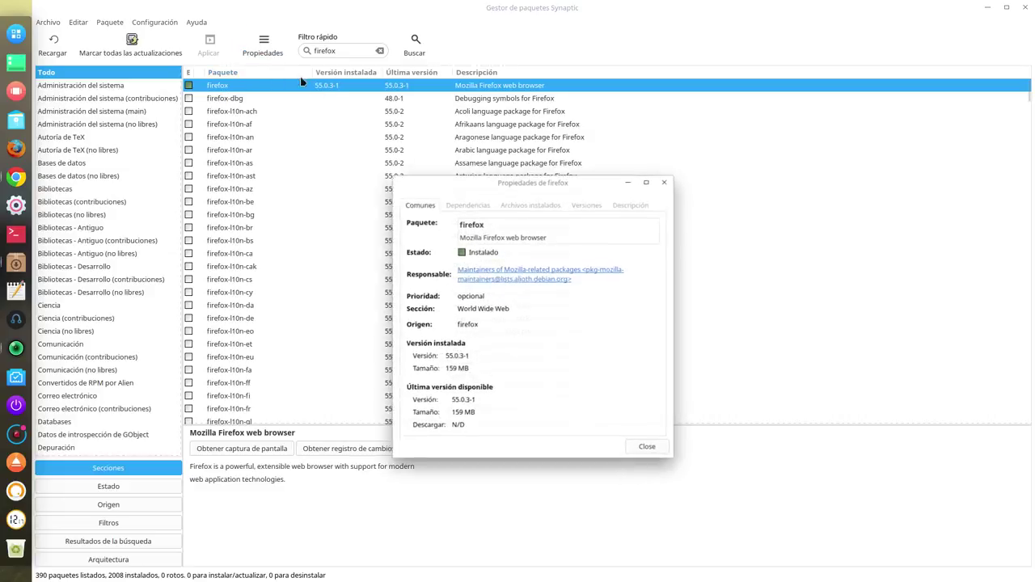
left_click(589, 198)
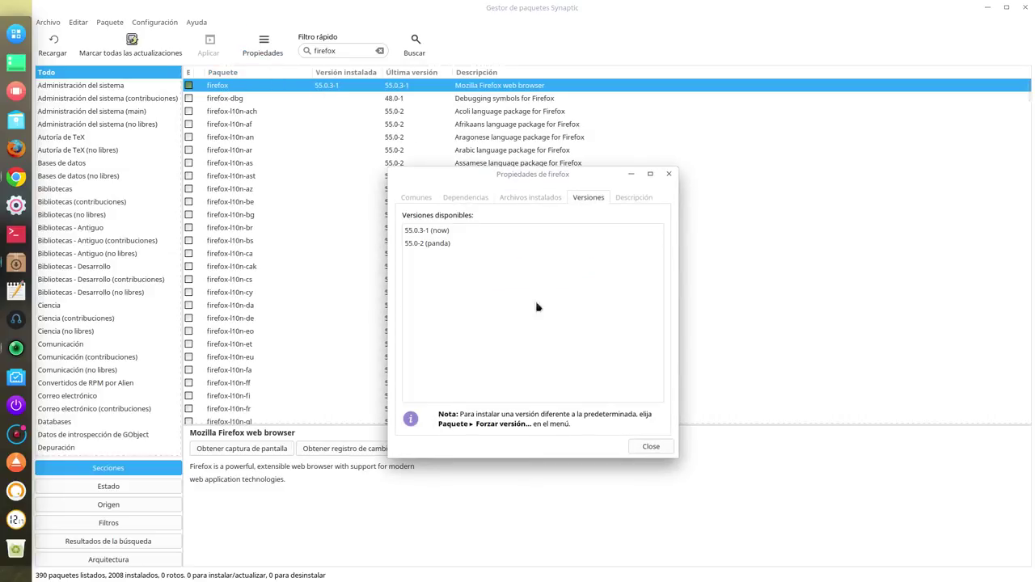
left_click(440, 247)
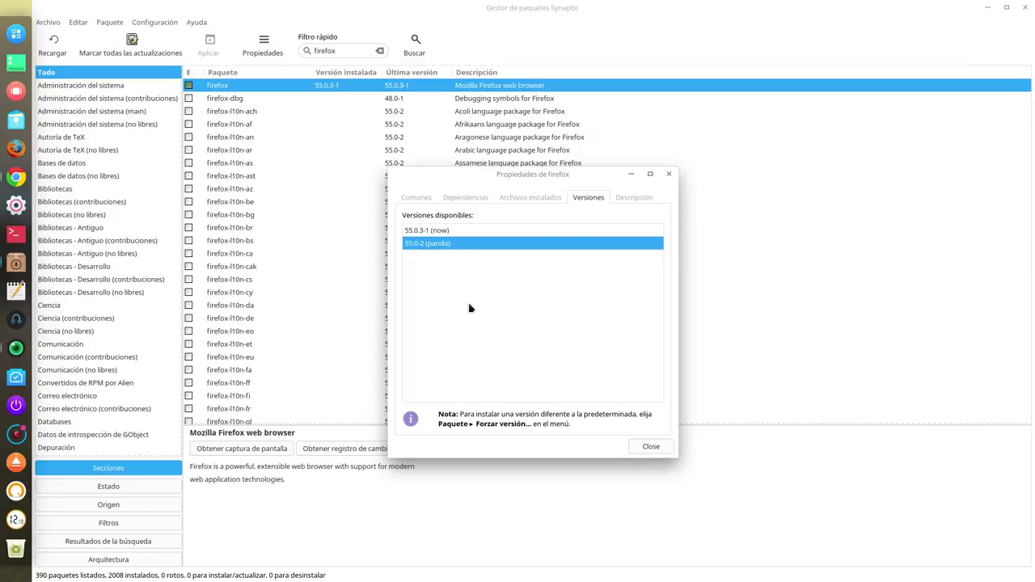
left_click(427, 232)
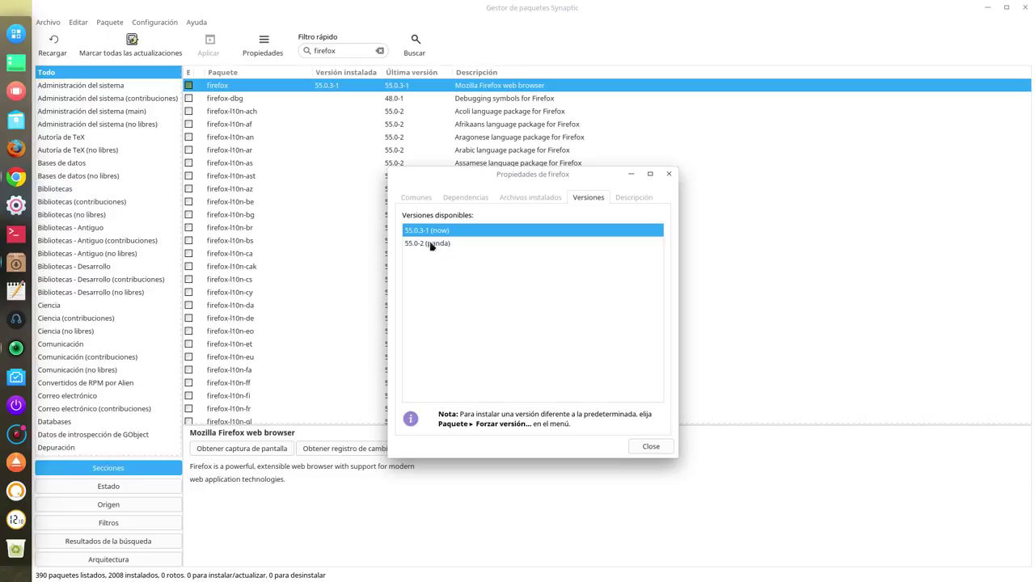
left_click(659, 448)
left_click(1024, 8)
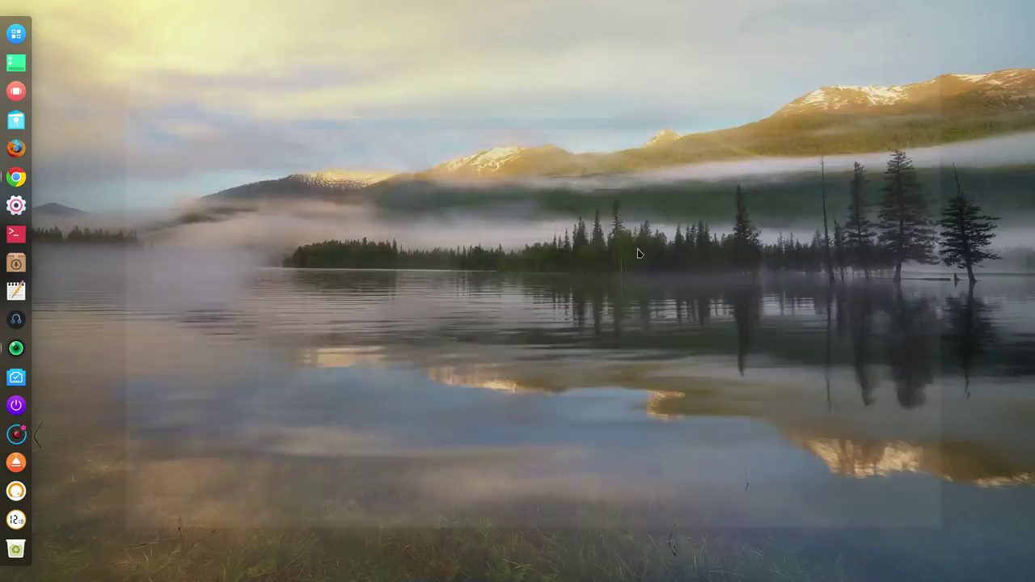
Switch to Google Chrome, search Google for "firefox mdebian" and open the Debian Mozilla team APT archive page
left_click(15, 177)
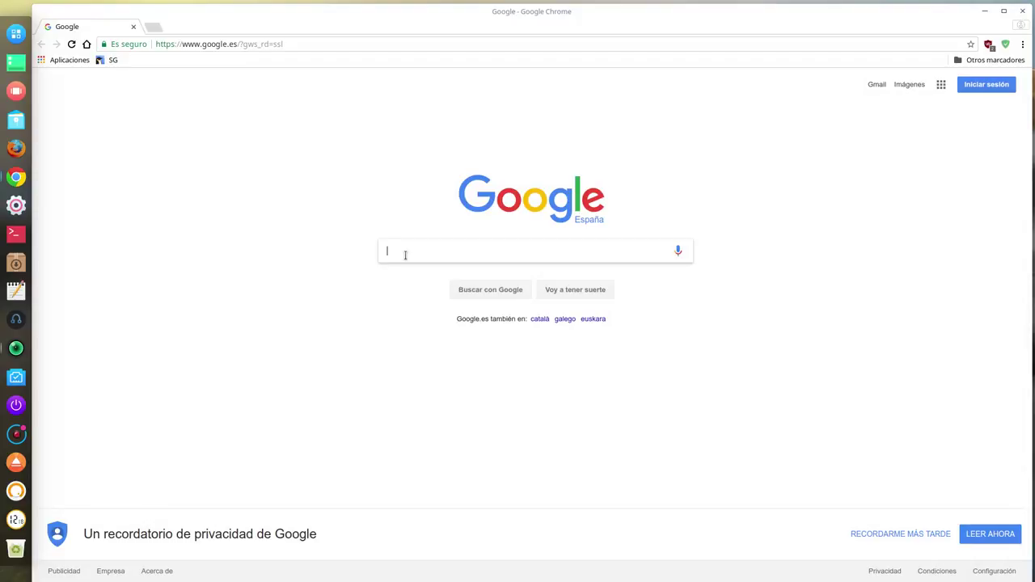
type("firefox mde")
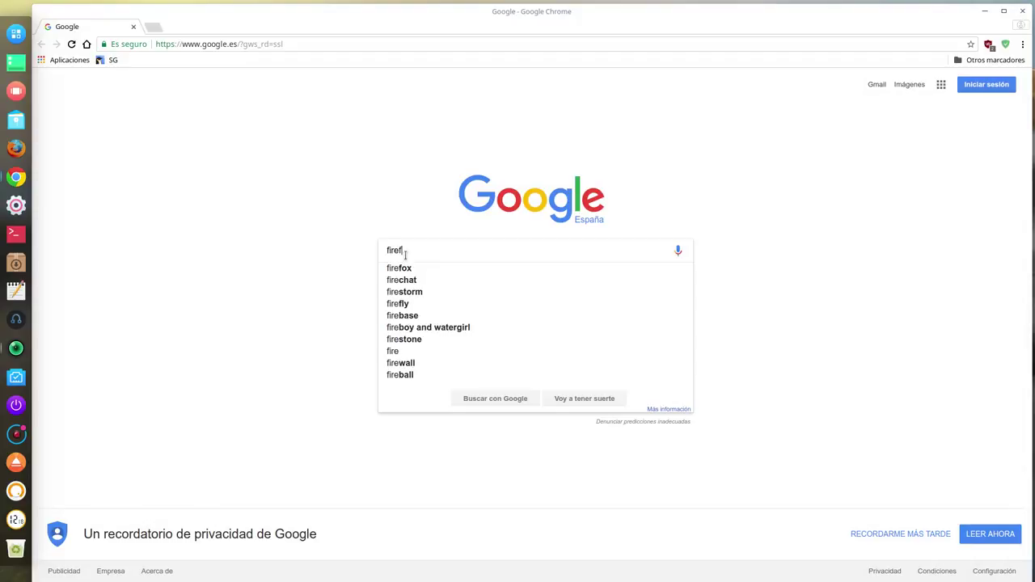
type("bian")
key("Return")
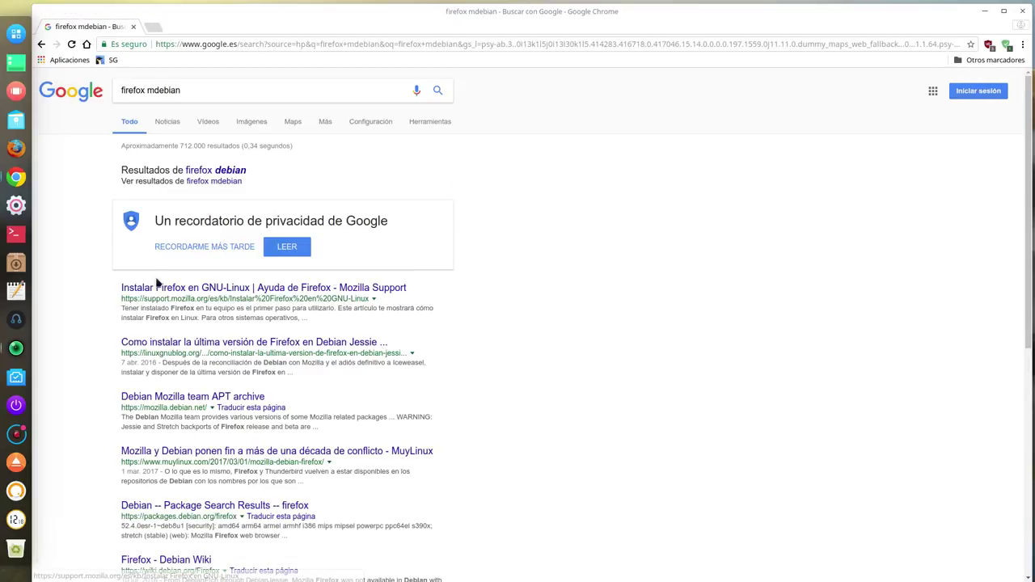
left_click(166, 395)
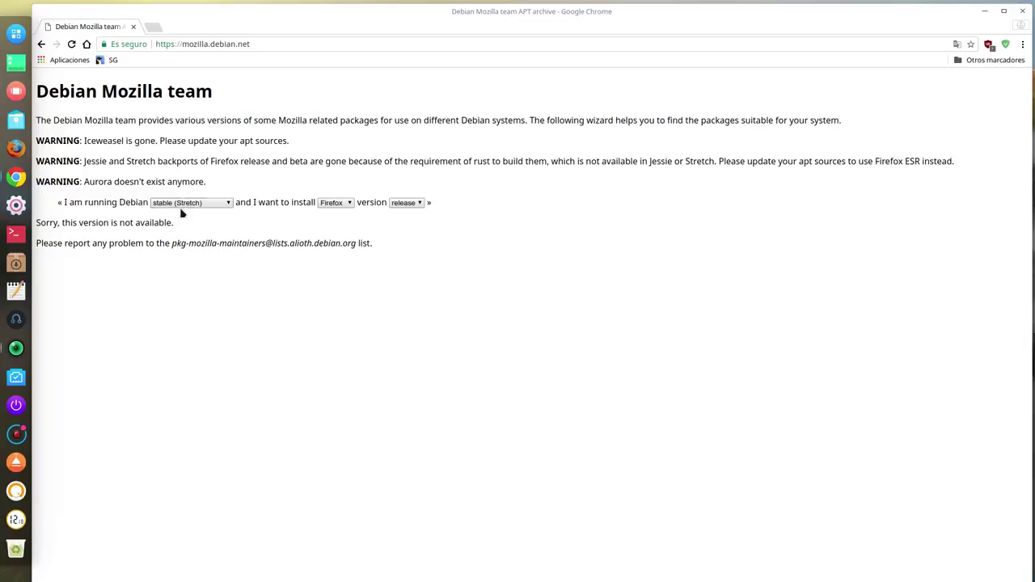
Choose testing as the Debian version in the wizard and examine the repository entry given for Firefox release
left_click(217, 203)
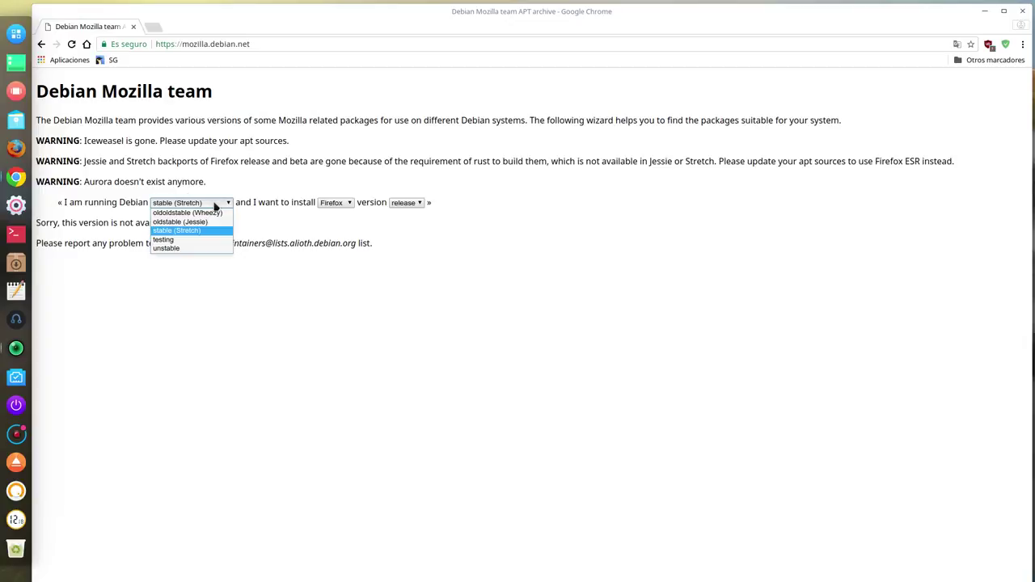
left_click(200, 288)
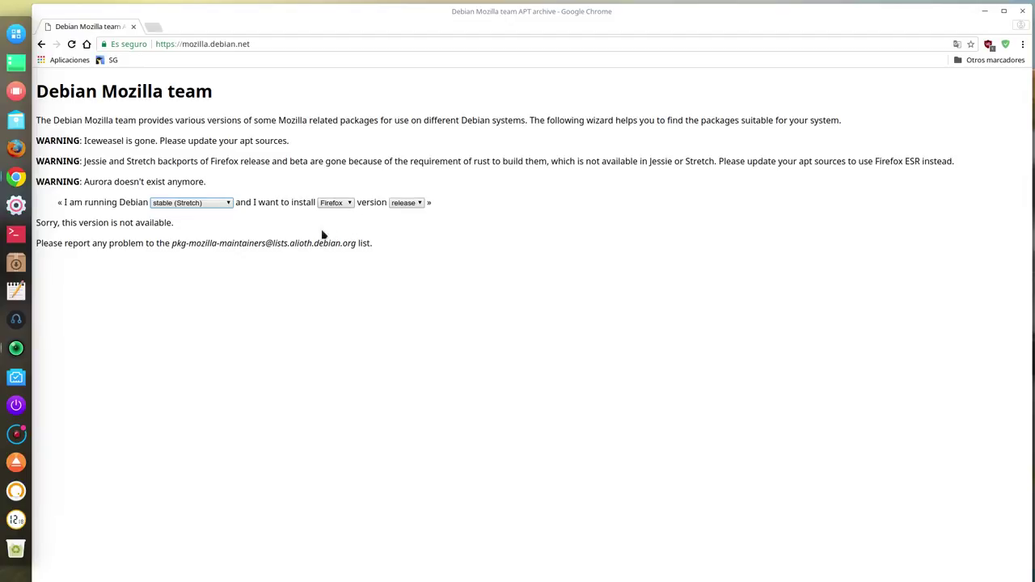
left_click(170, 203)
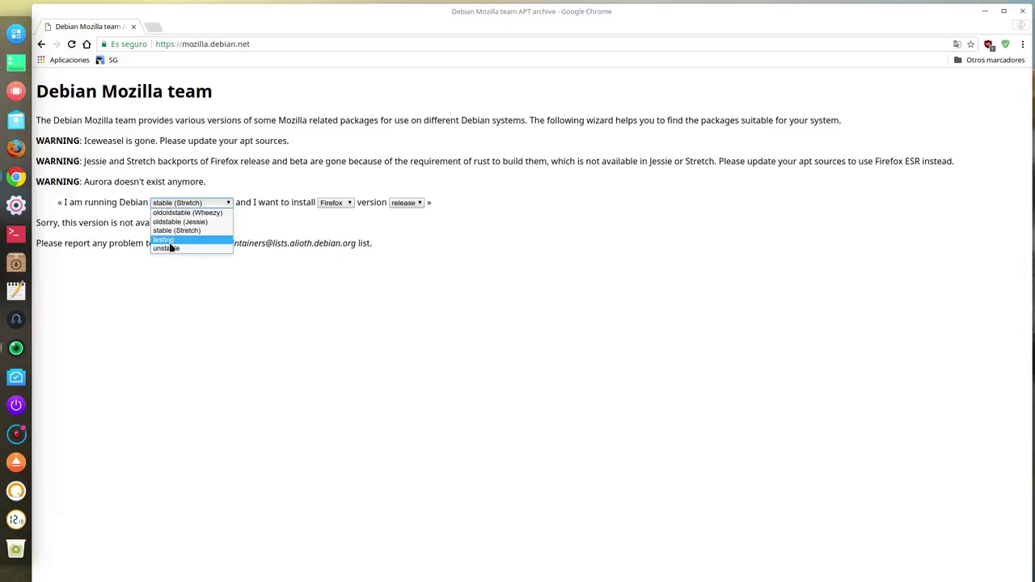
left_click(168, 241)
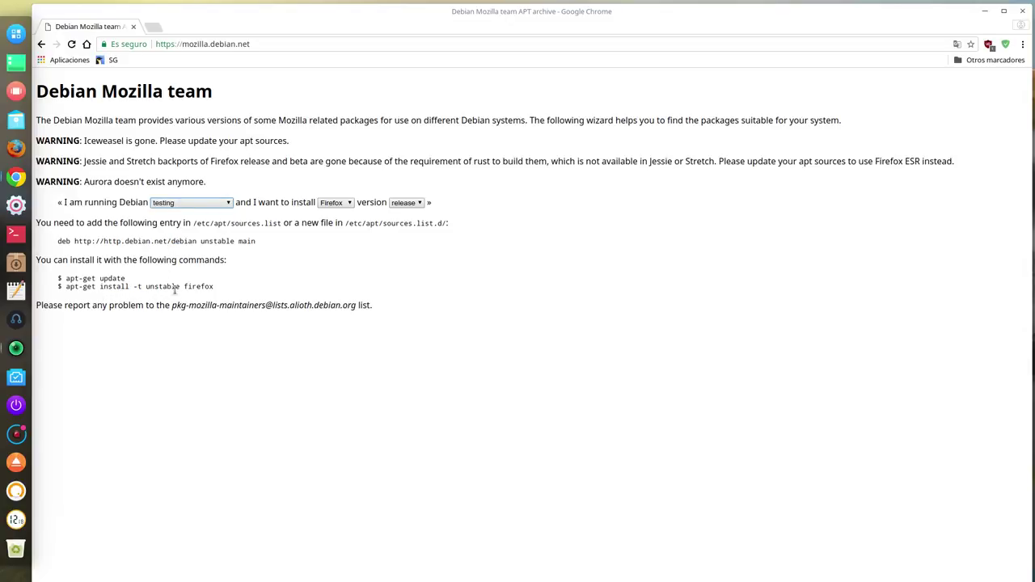
left_click(216, 293)
left_click_drag(58, 240, 256, 242)
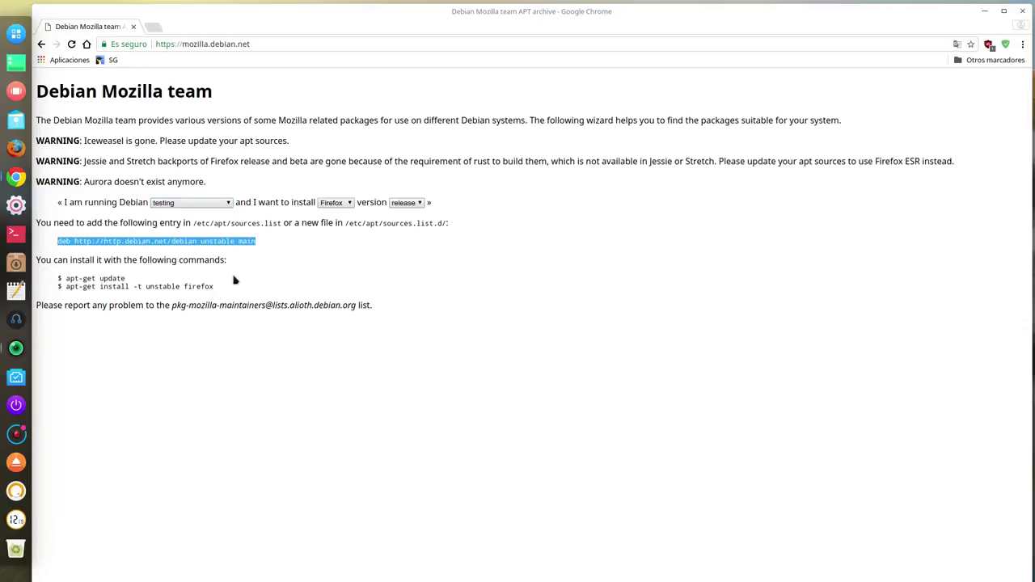
left_click(235, 271)
Check the wizard's Firefox release instructions for Debian unstable and for stable (Stretch)
left_click(185, 203)
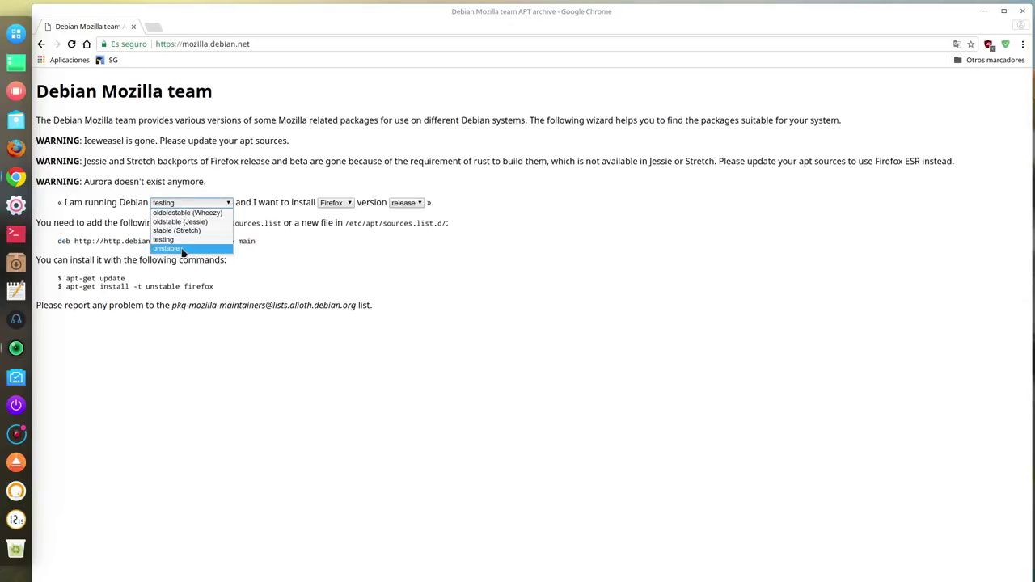
left_click(185, 252)
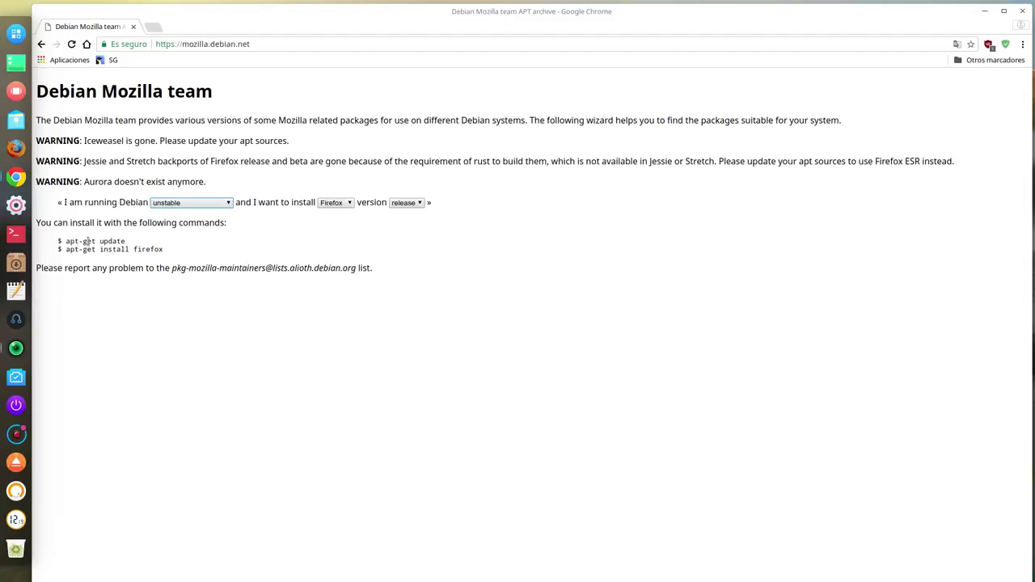
left_click_drag(166, 252, 62, 242)
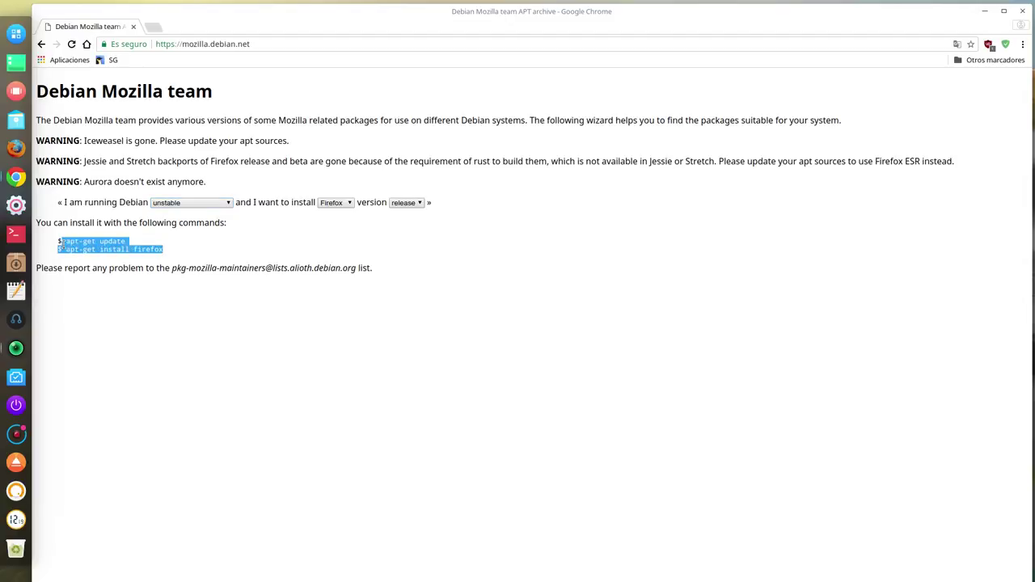
left_click(194, 204)
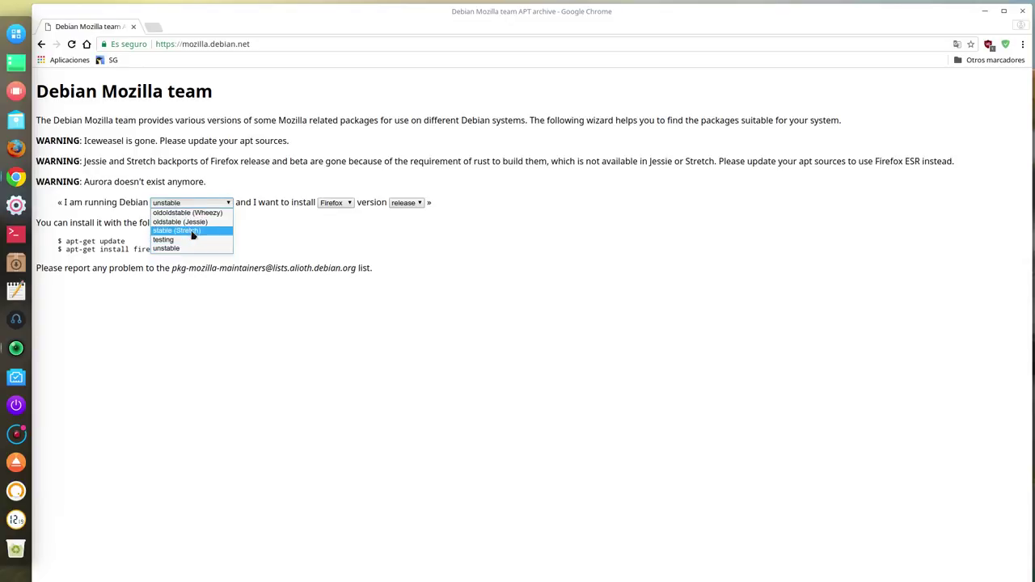
left_click(194, 231)
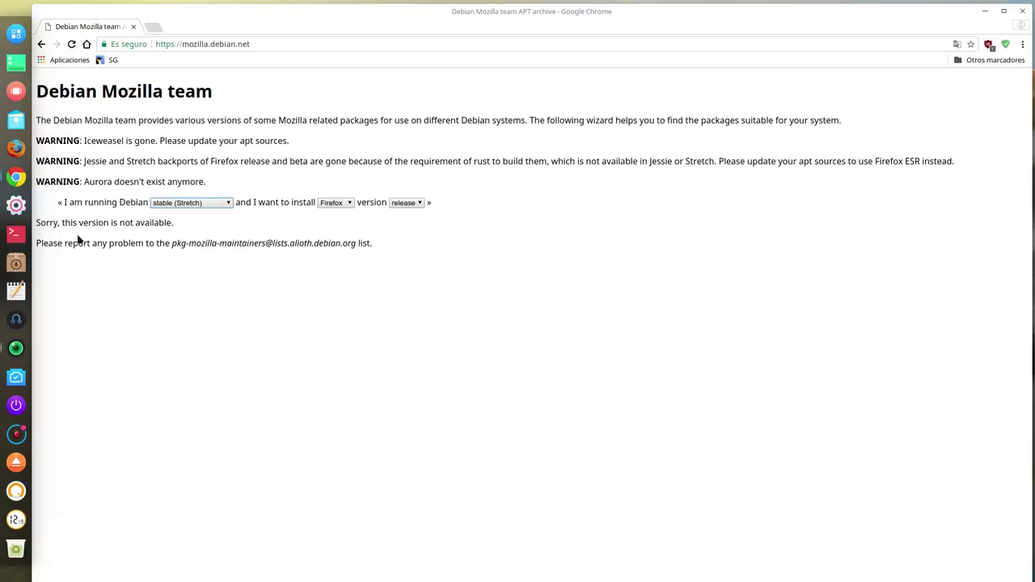
Set the Debian version back to testing and review the deb line, especially its "unstable main" part
left_click(178, 203)
left_click(170, 234)
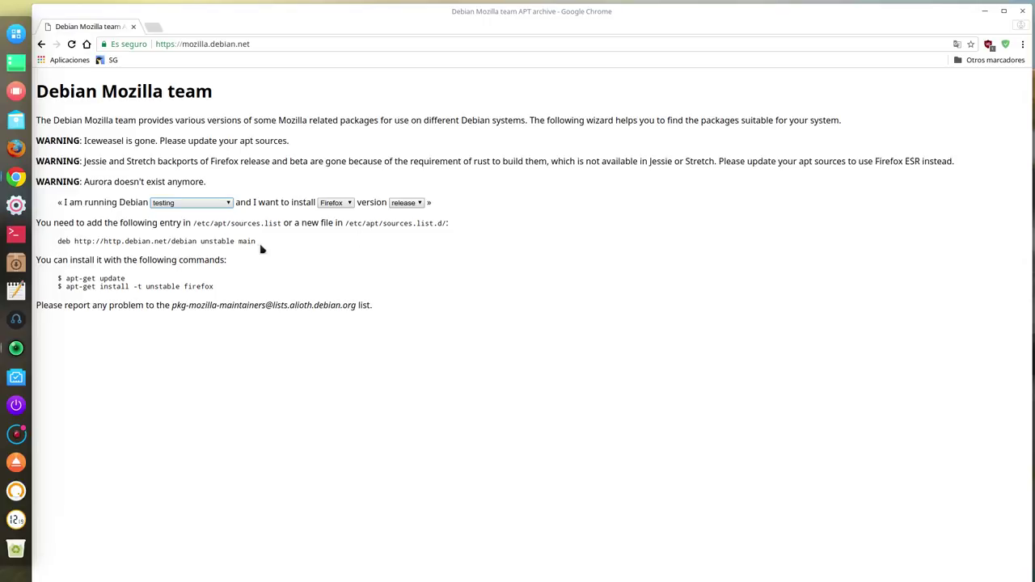
left_click_drag(259, 246, 57, 246)
left_click(79, 253)
left_click_drag(203, 241, 252, 241)
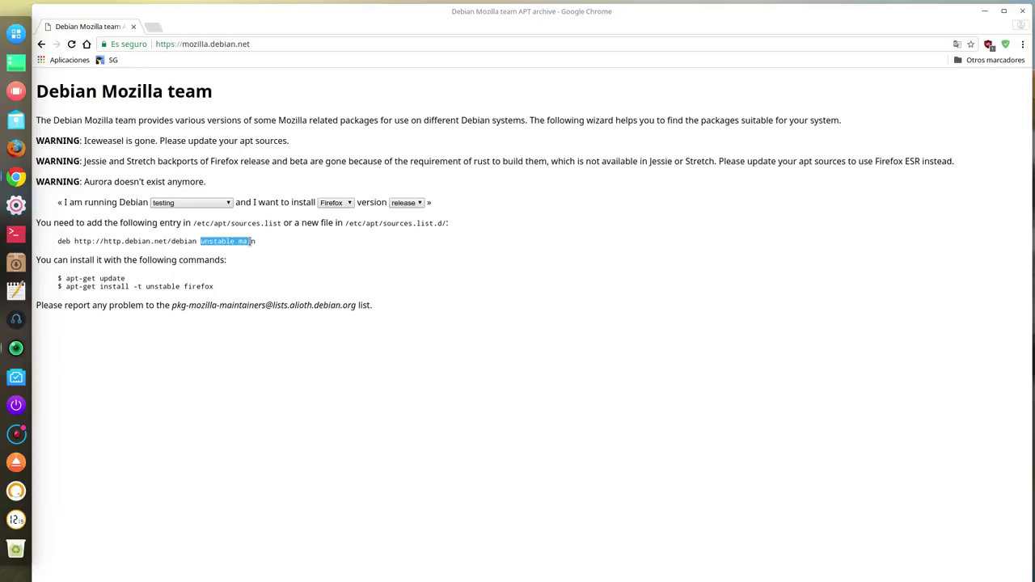
left_click(150, 353)
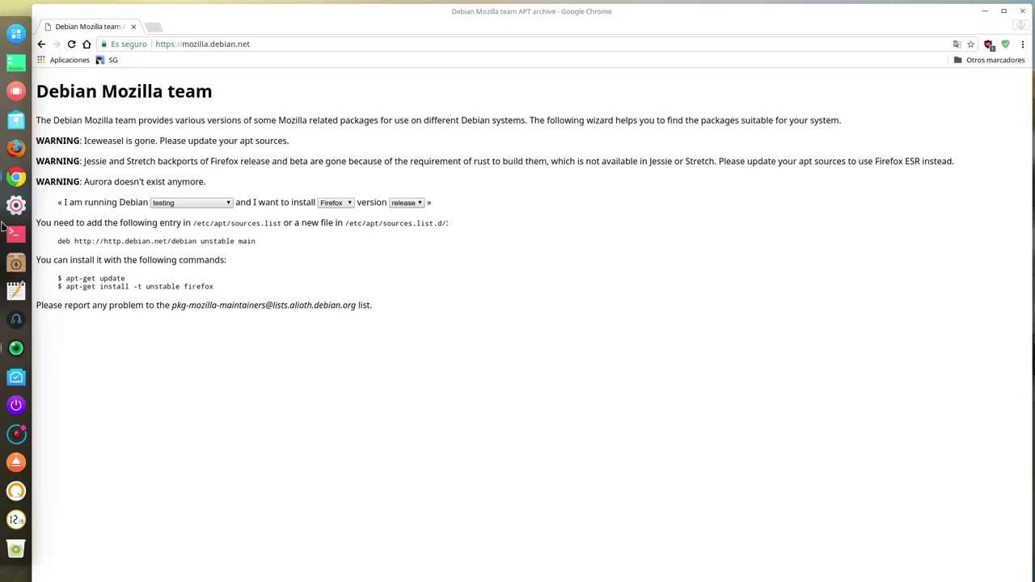
Switch to the file manager and open the /etc/apt/sources.list.d folder on the system disk
left_click(16, 120)
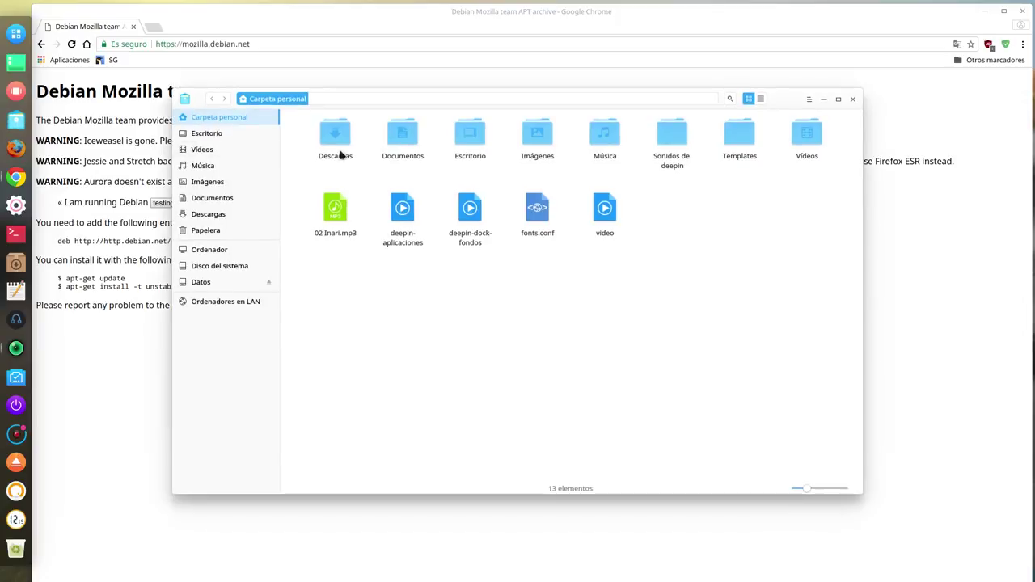
left_click(215, 266)
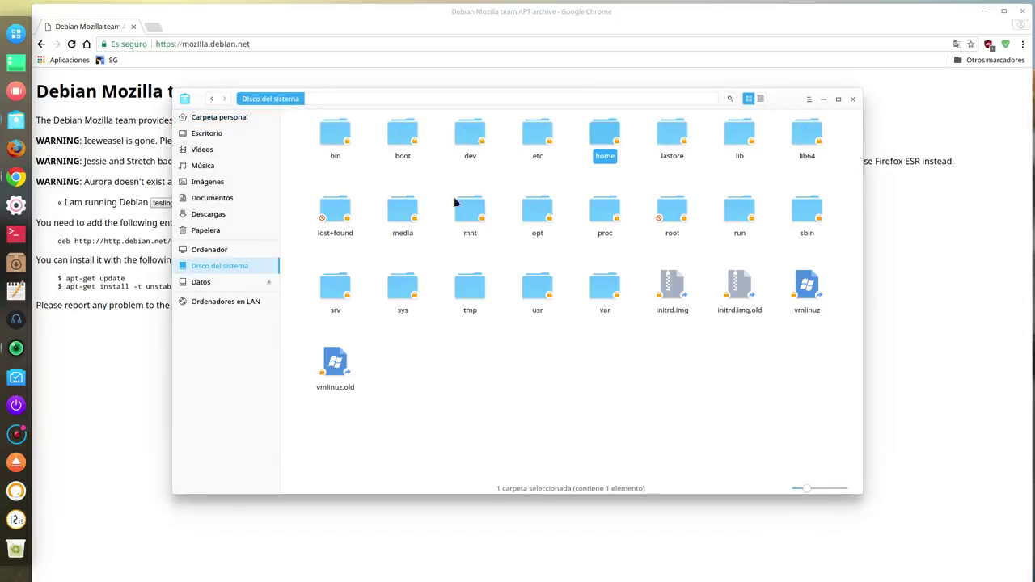
left_click(534, 142)
double_click(534, 142)
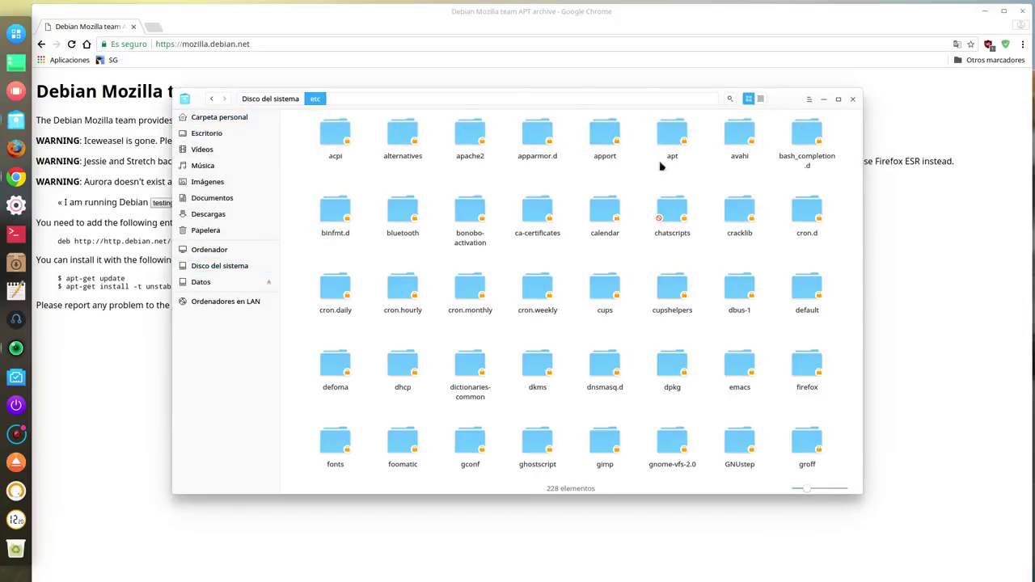
double_click(670, 143)
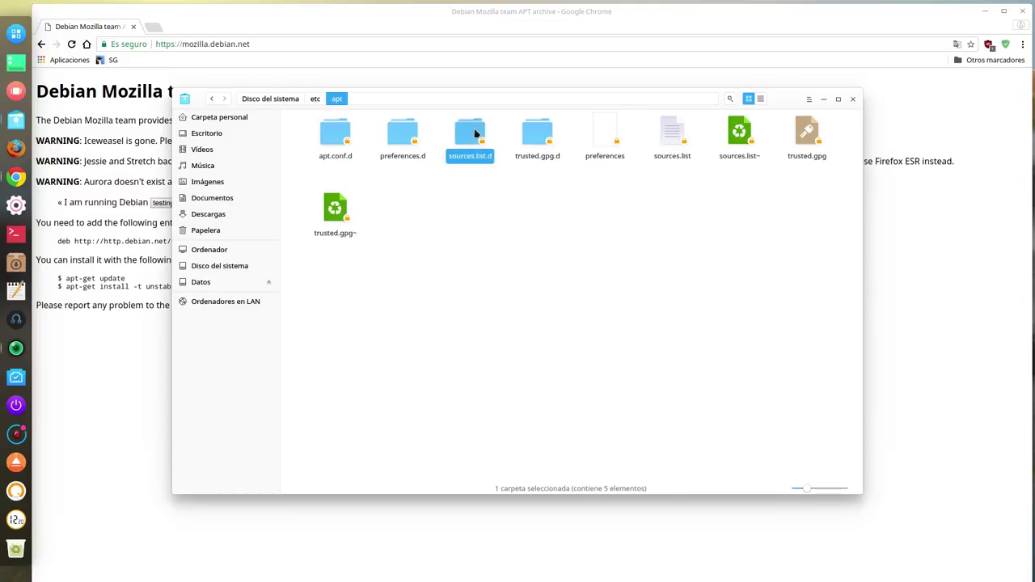
double_click(474, 132)
Open debianmozillateam.list from the sources.list.d folder in the text editor
left_click(338, 134)
left_click(337, 230)
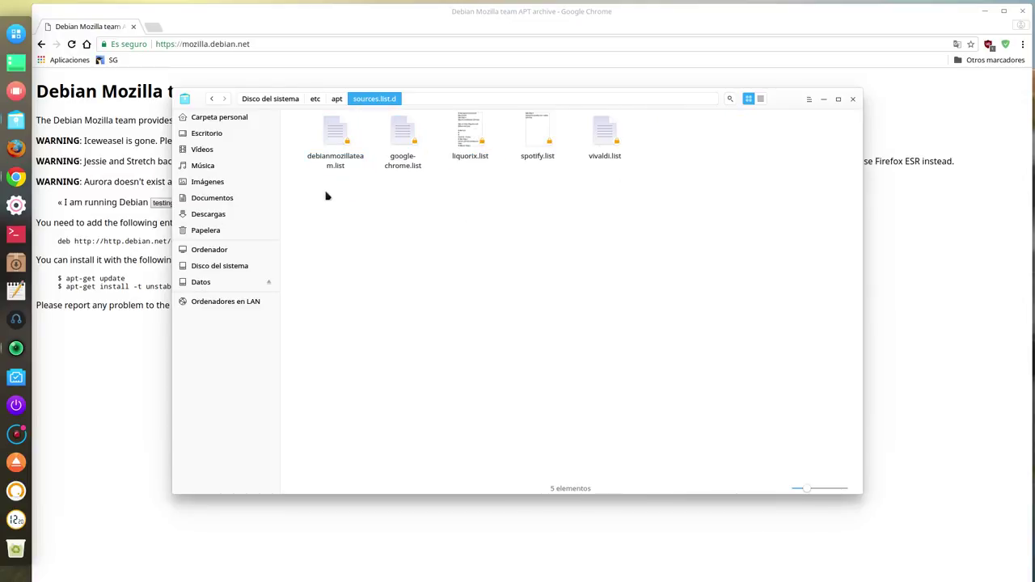
right_click(340, 136)
left_click(457, 159)
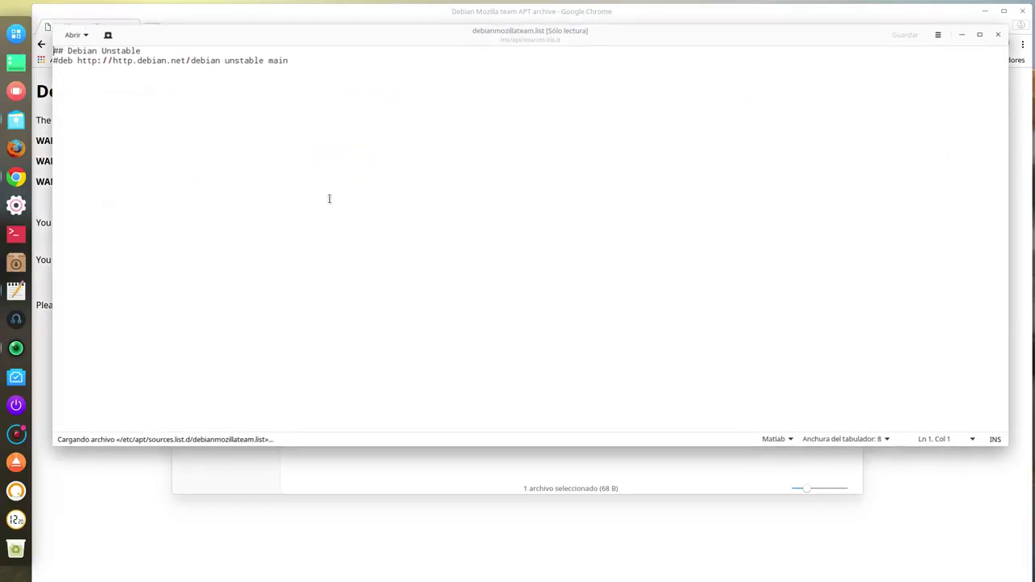
Review the commented Debian unstable deb line, then close the text editor and file manager and minimize the browser
left_click_drag(291, 60, 20, 49)
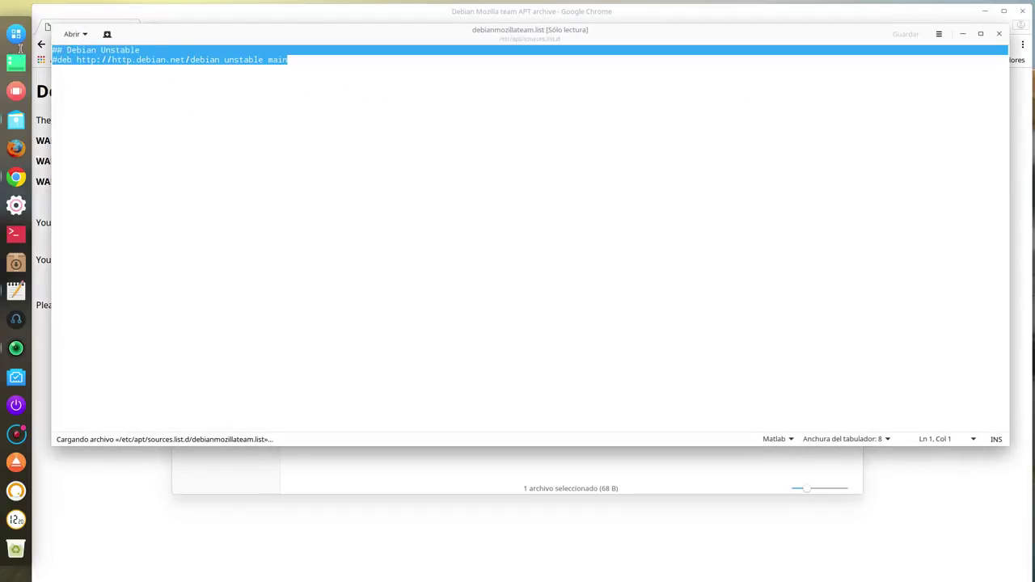
left_click(156, 124)
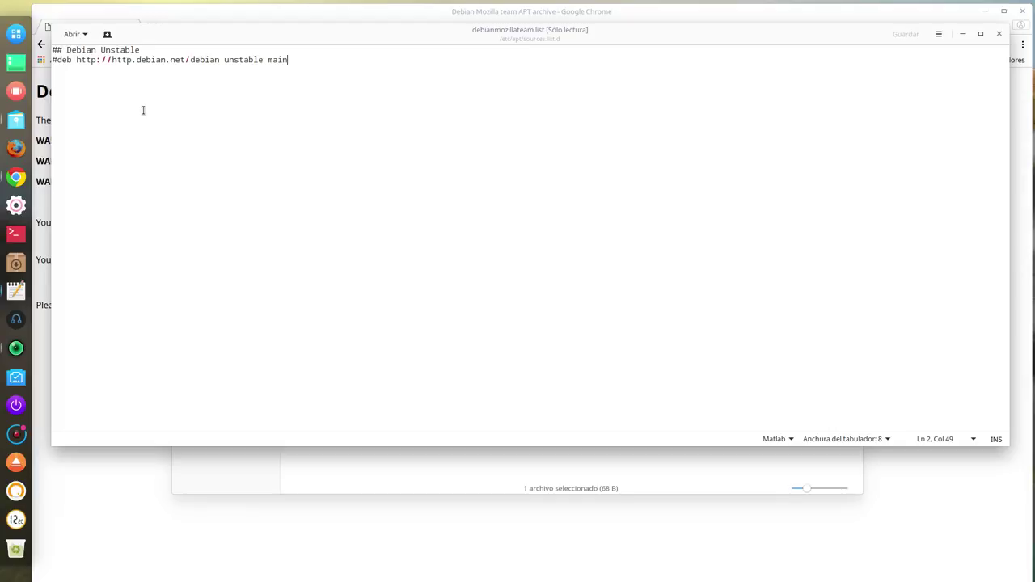
left_click(58, 60)
left_click(999, 33)
left_click(432, 395)
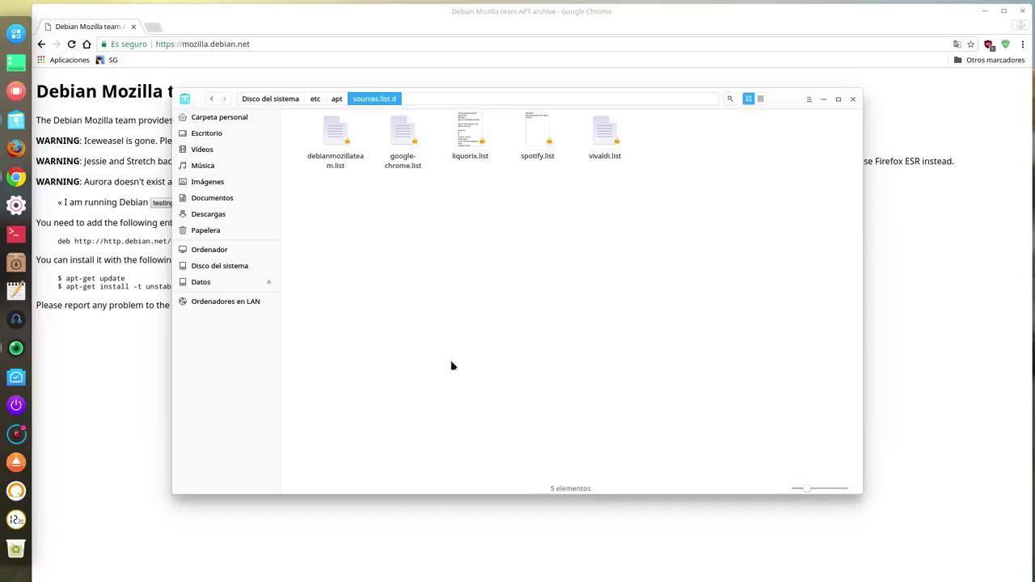
left_click(855, 99)
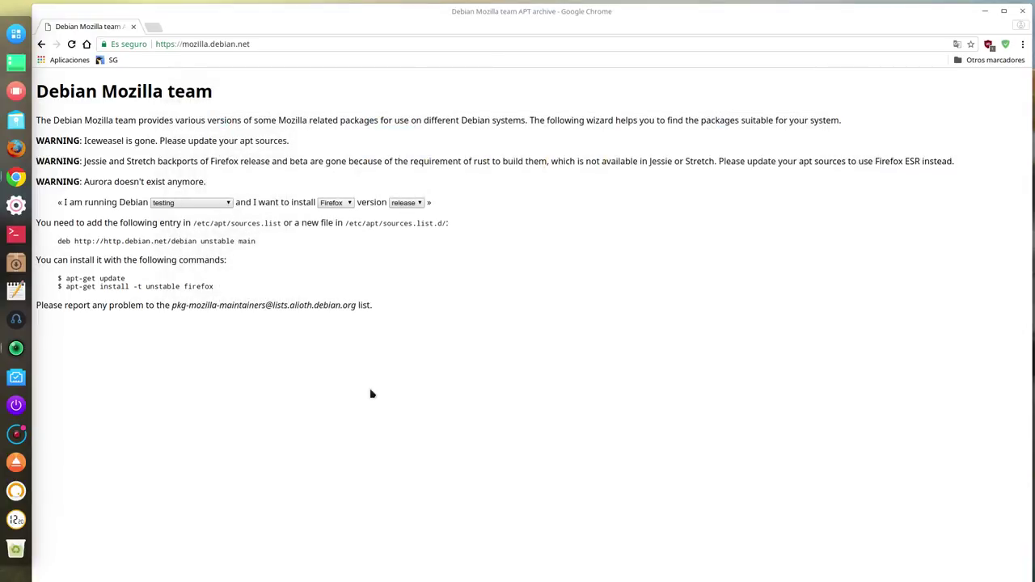
left_click(985, 11)
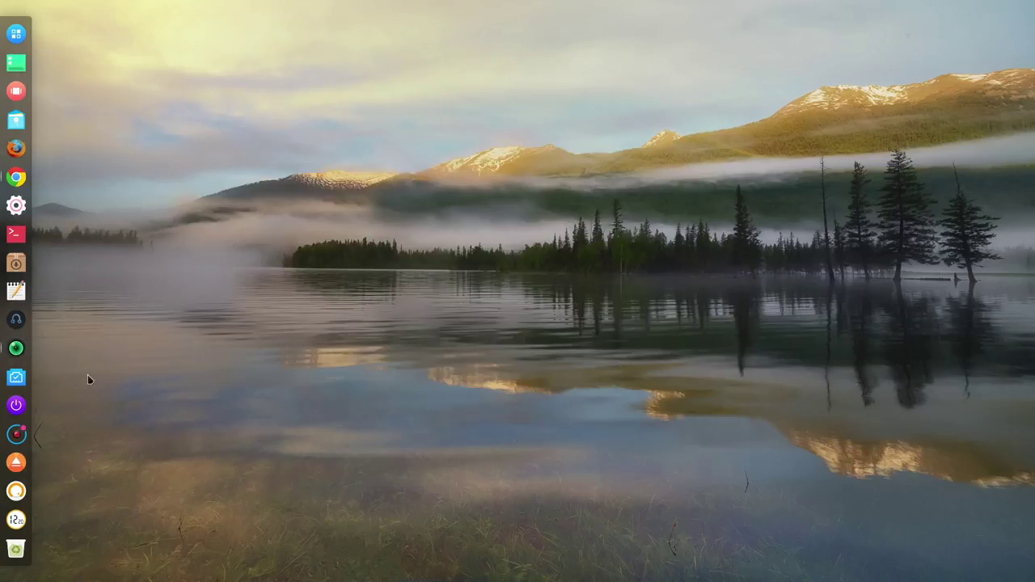
Switch to the Synaptic package manager, authenticate with the account password, and open its repository settings
left_click(16, 262)
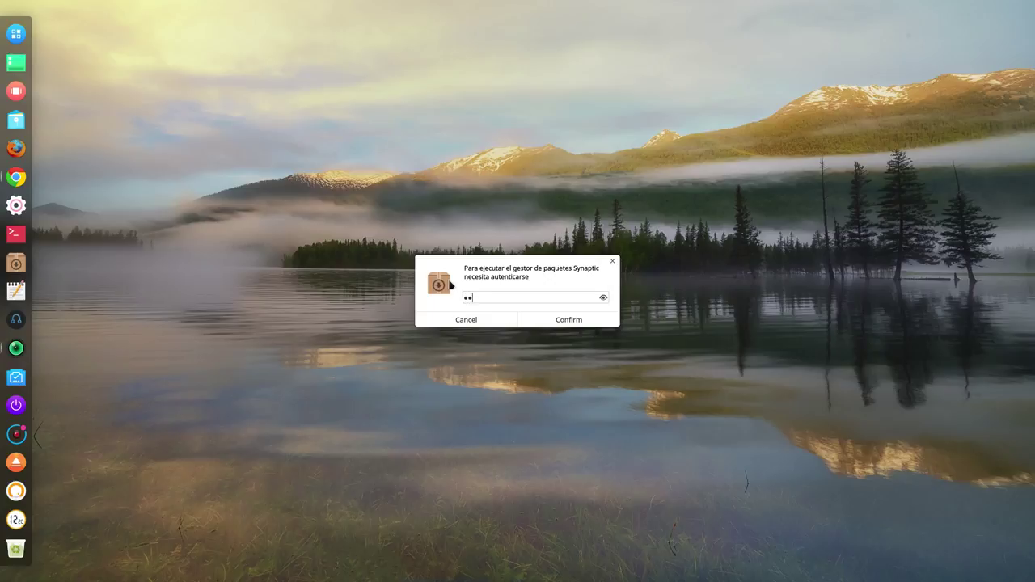
key("Return")
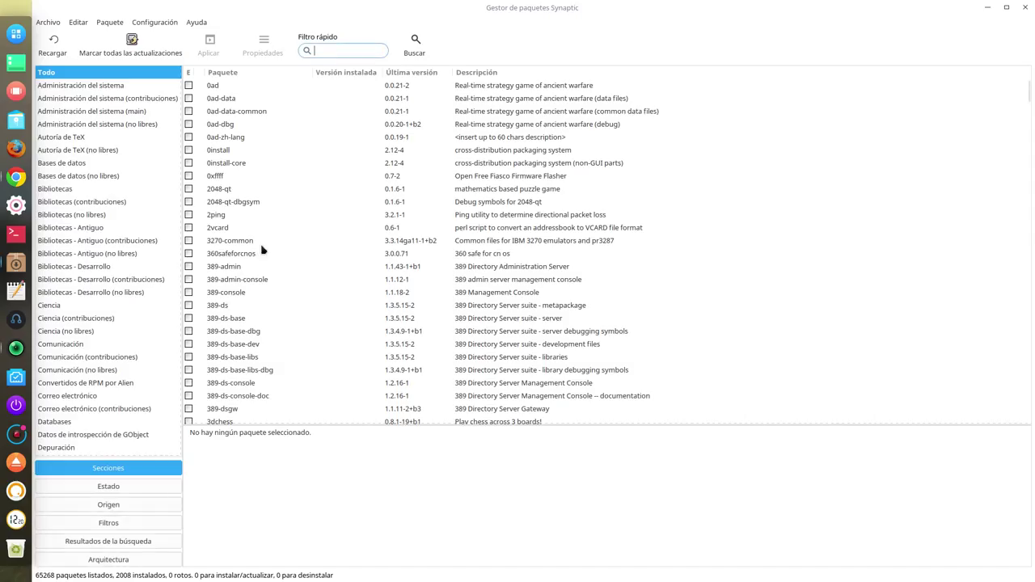
left_click(164, 23)
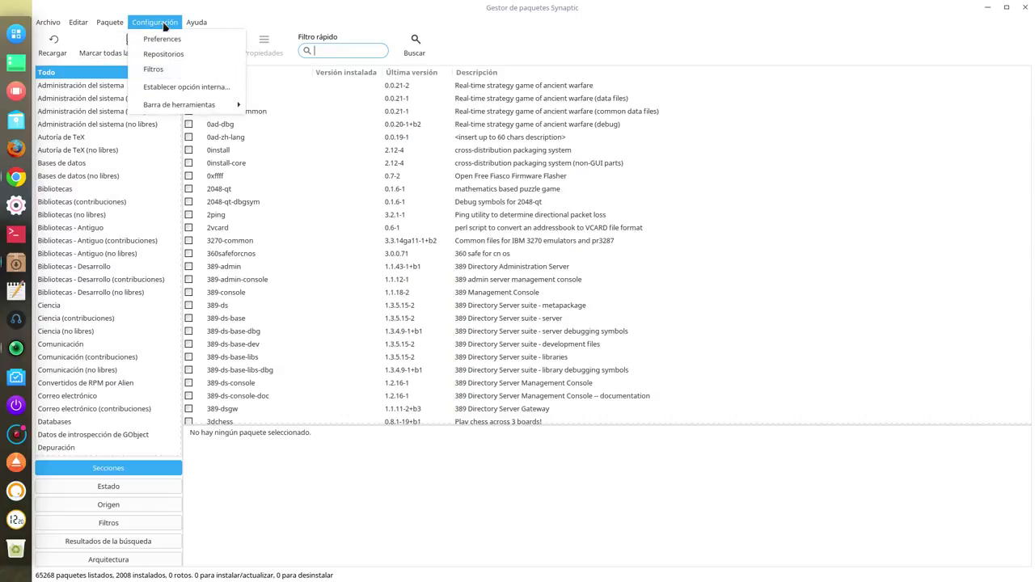
left_click(162, 51)
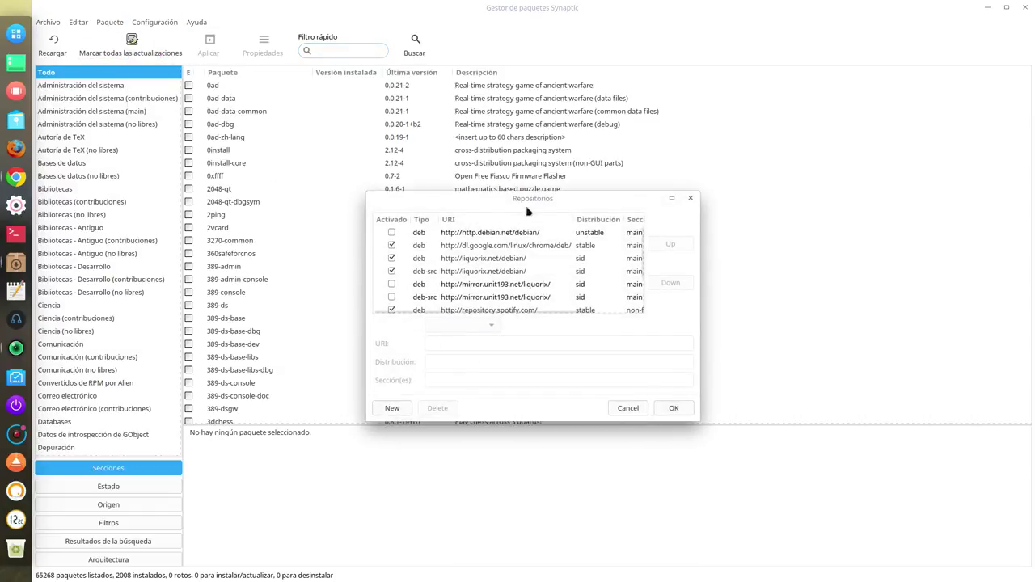
Enlarge the repository list to review the configured sources, cancel it without changes, and close Synaptic
left_click_drag(532, 203, 484, 154)
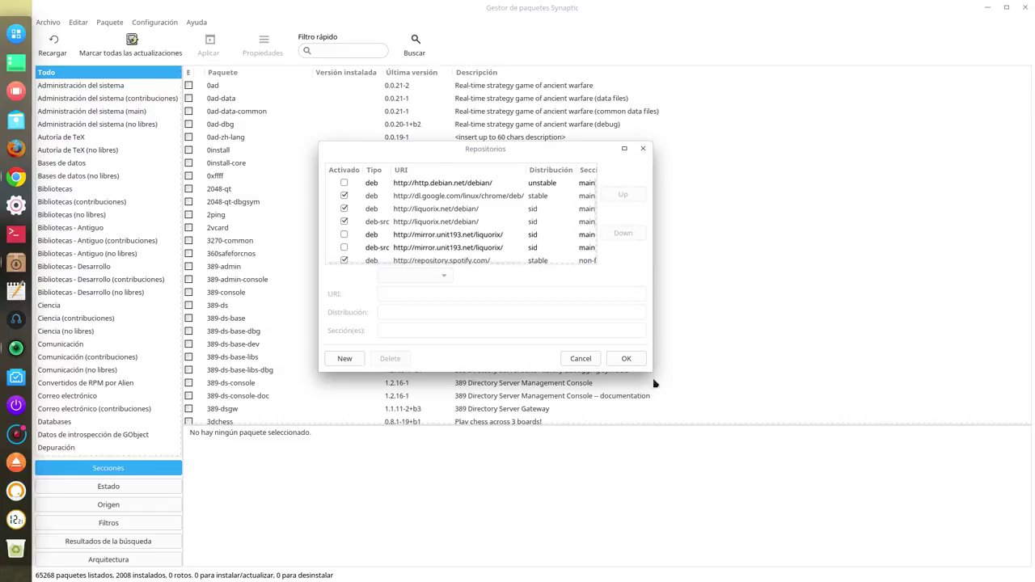
left_click_drag(648, 369, 822, 508)
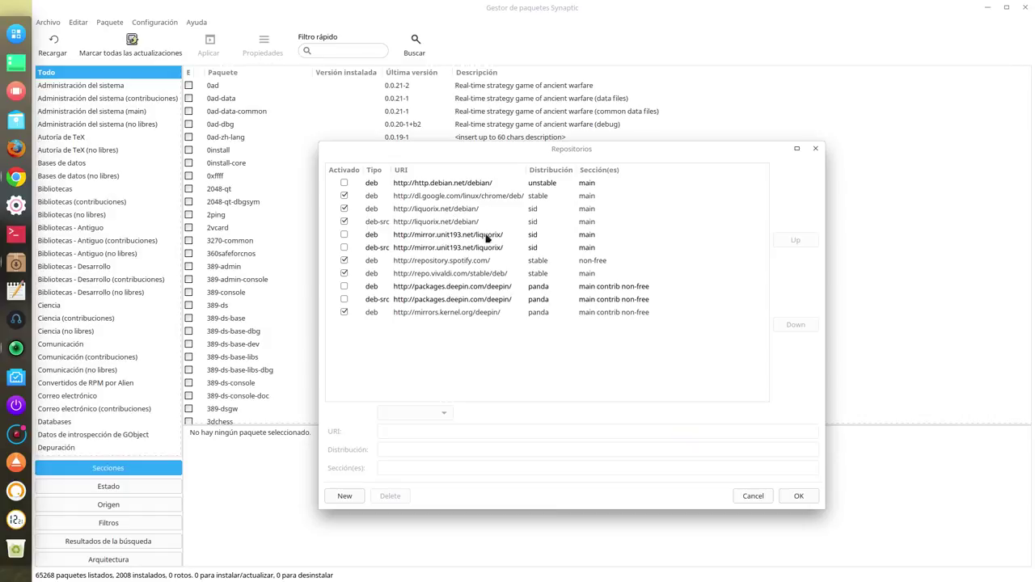
left_click(479, 276)
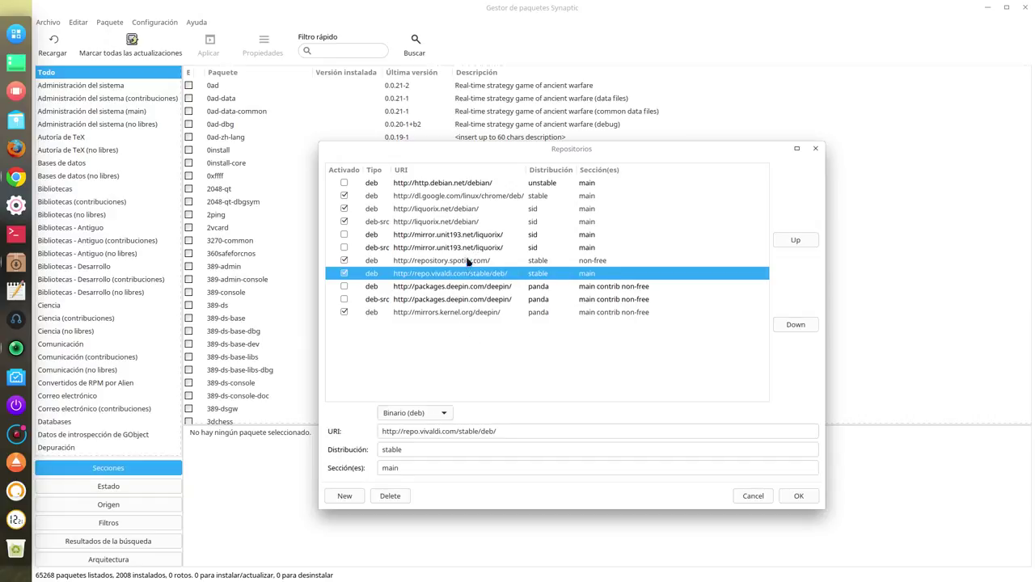
left_click(759, 500)
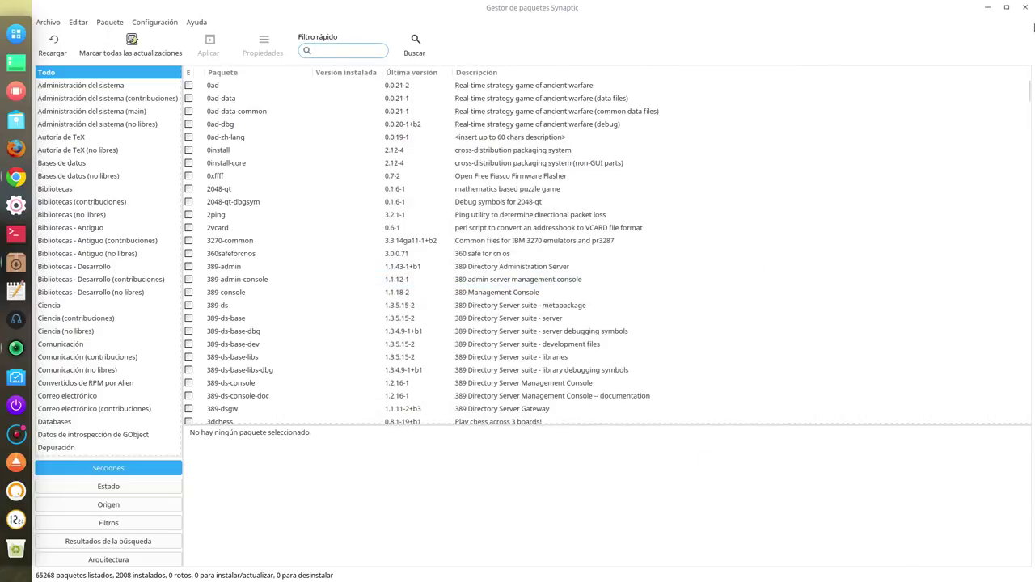
left_click(1025, 7)
left_click(16, 291)
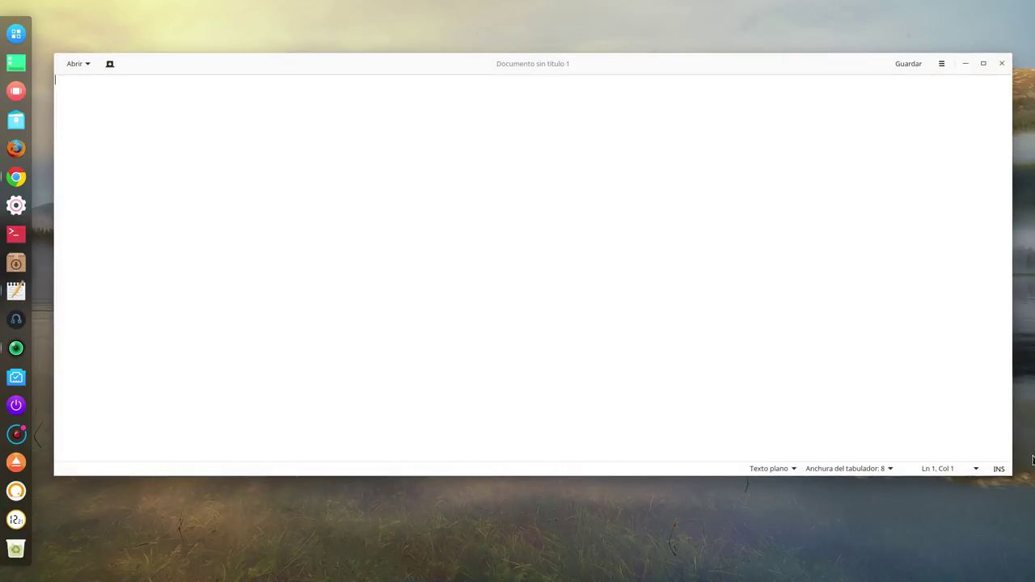
left_click(1002, 64)
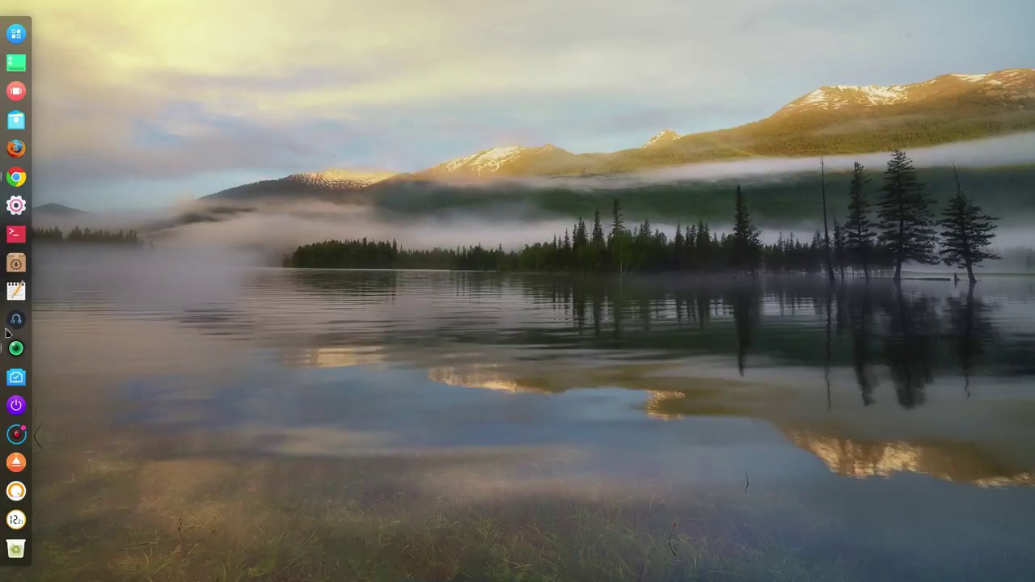
Switch to the terminal and begin the command "gksu gedit " without running it
left_click(16, 234)
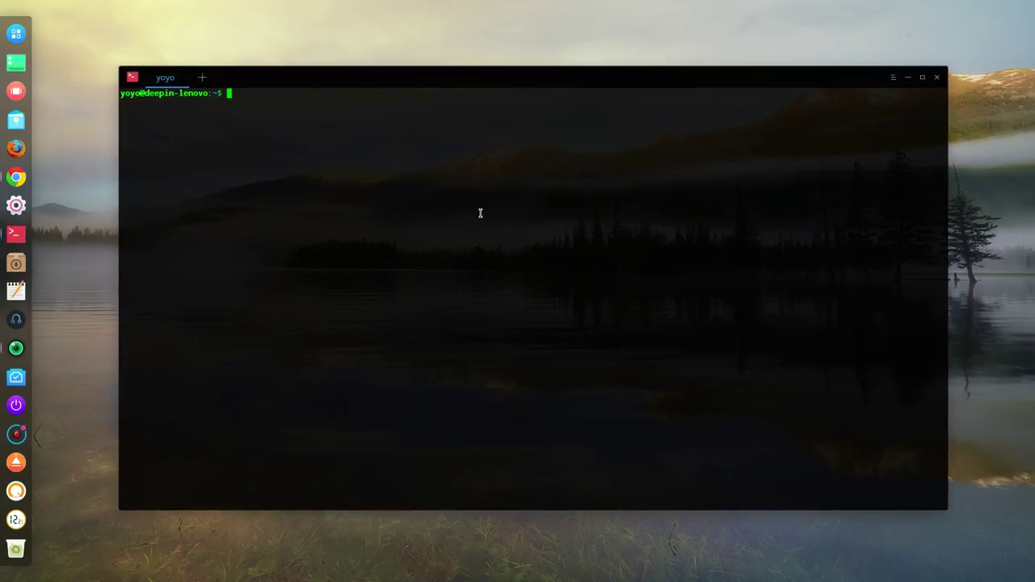
type("gksu gedit */")
key("BackSpace")
key("BackSpace")
type("/etc/apt/sources.list.")
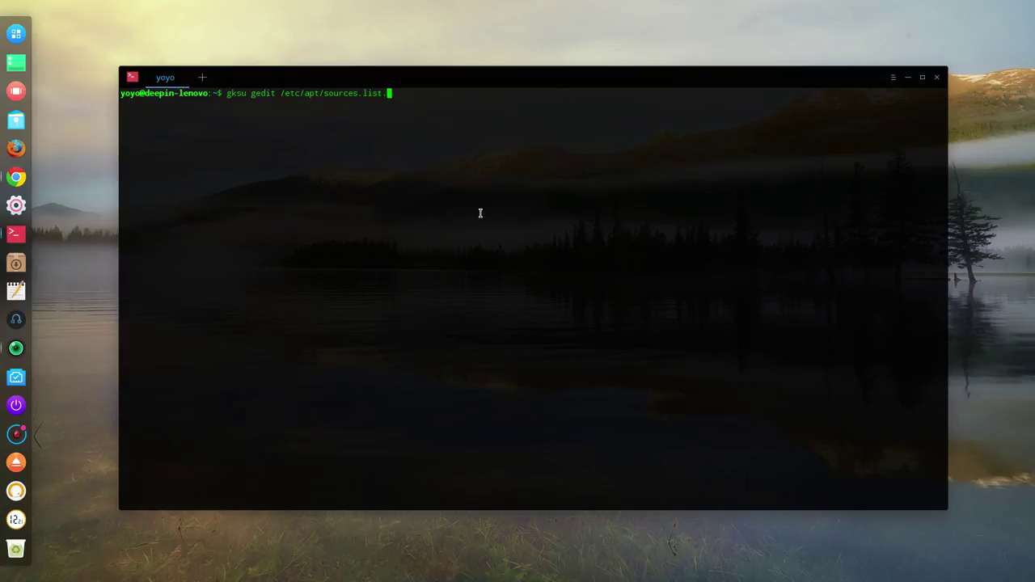
type("d/")
key("BackSpace")
key("BackSpace")
key("BackSpace")
key("BackSpace")
key("BackSpace")
key("BackSpace")
key("BackSpace")
key("BackSpace")
key("BackSpace")
key("BackSpace")
key("BackSpace")
key("BackSpace")
key("BackSpace")
key("BackSpace")
key("BackSpace")
key("BackSpace")
key("BackSpace")
key("BackSpace")
key("BackSpace")
key("BackSpace")
key("BackSpace")
key("BackSpace")
key("BackSpace")
key("BackSpace")
Switch to the file manager and open the /etc/apt/sources.list.d folder on the system disk
left_click(16, 120)
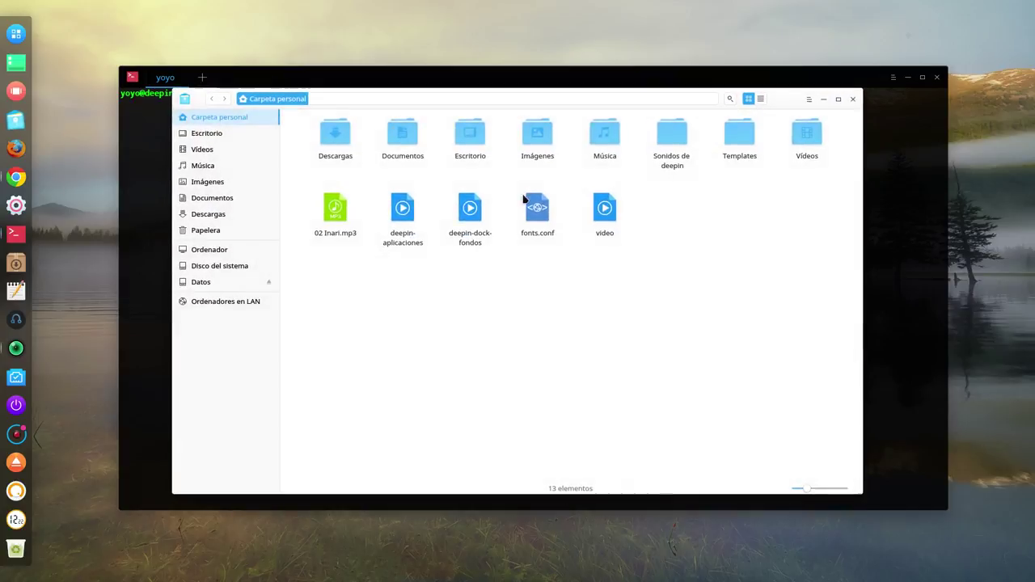
left_click(202, 266)
double_click(534, 154)
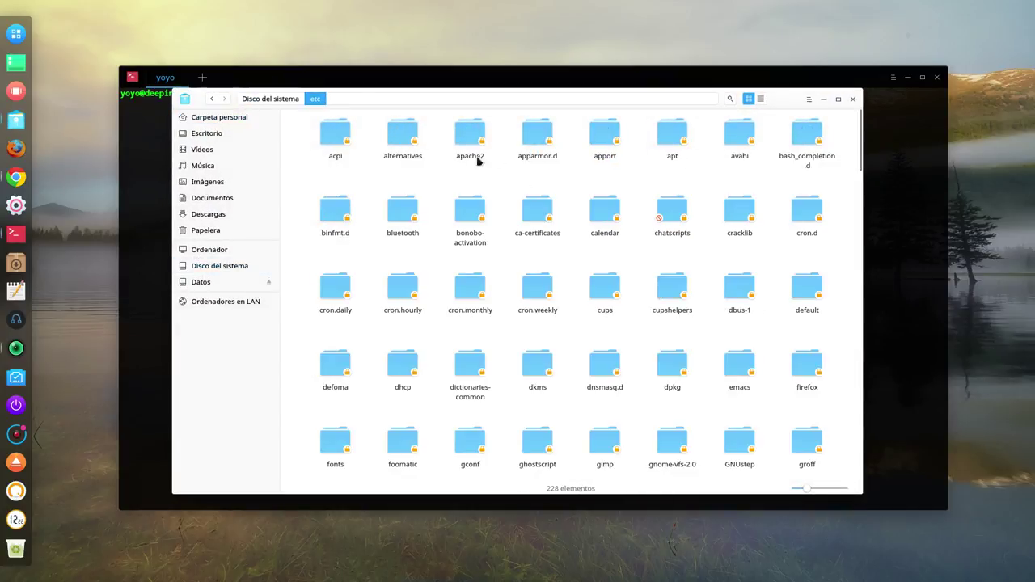
double_click(668, 133)
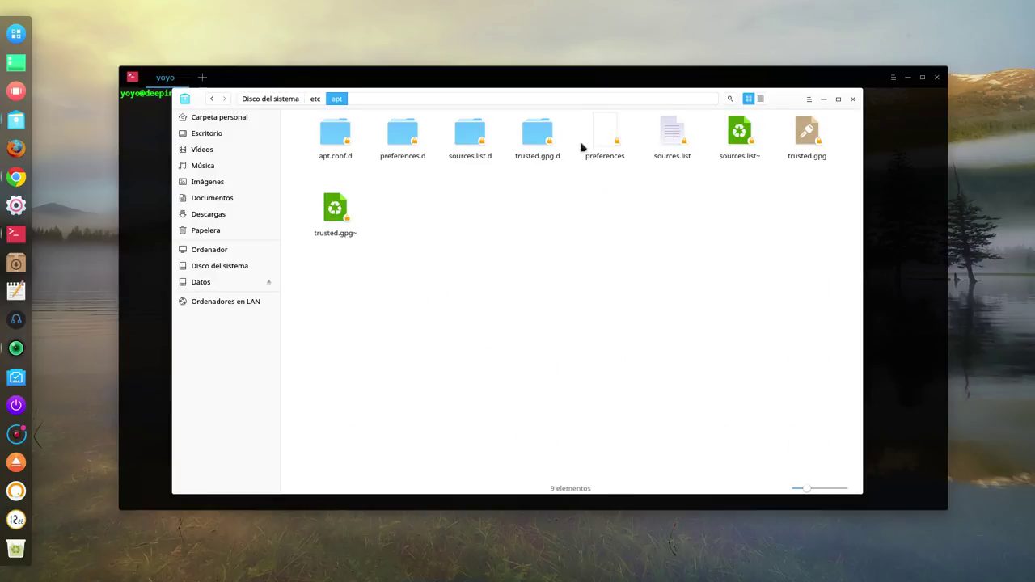
double_click(481, 141)
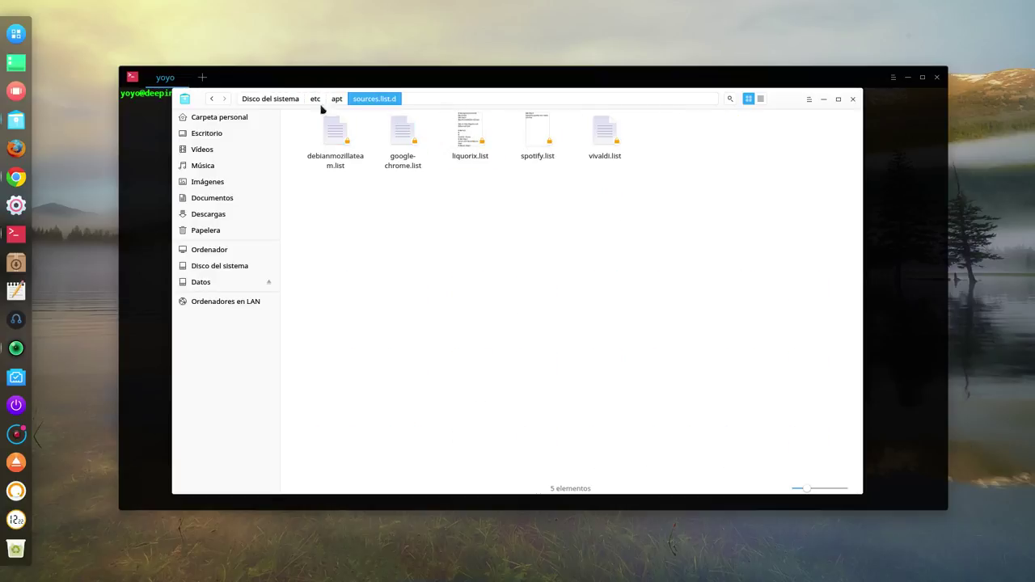
Append the path of debianmozillateam.list to the gksu gedit command, run it, and authenticate with the administrator password
left_click_drag(203, 99, 402, 317)
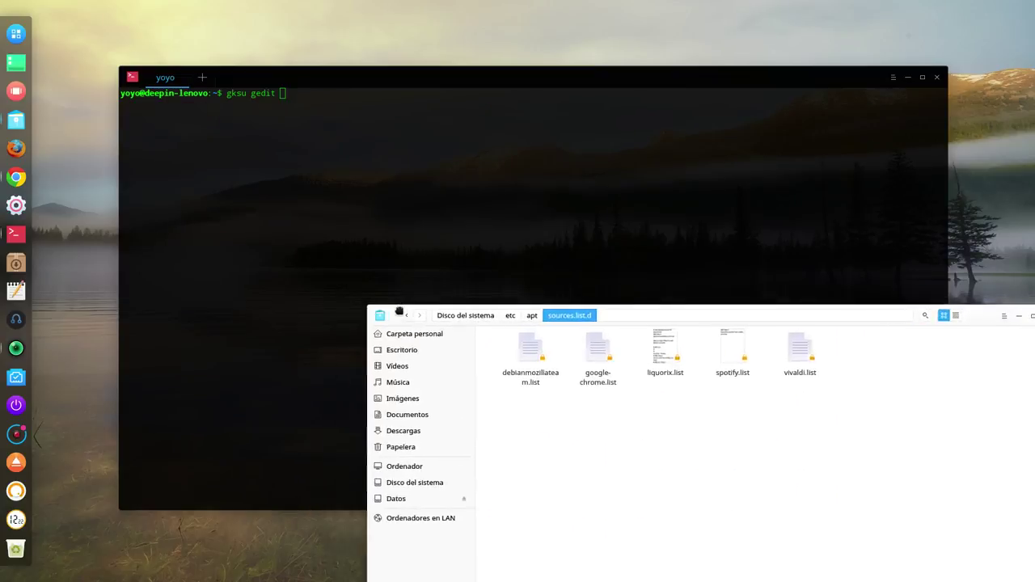
left_click_drag(530, 360, 371, 198)
left_click(371, 198)
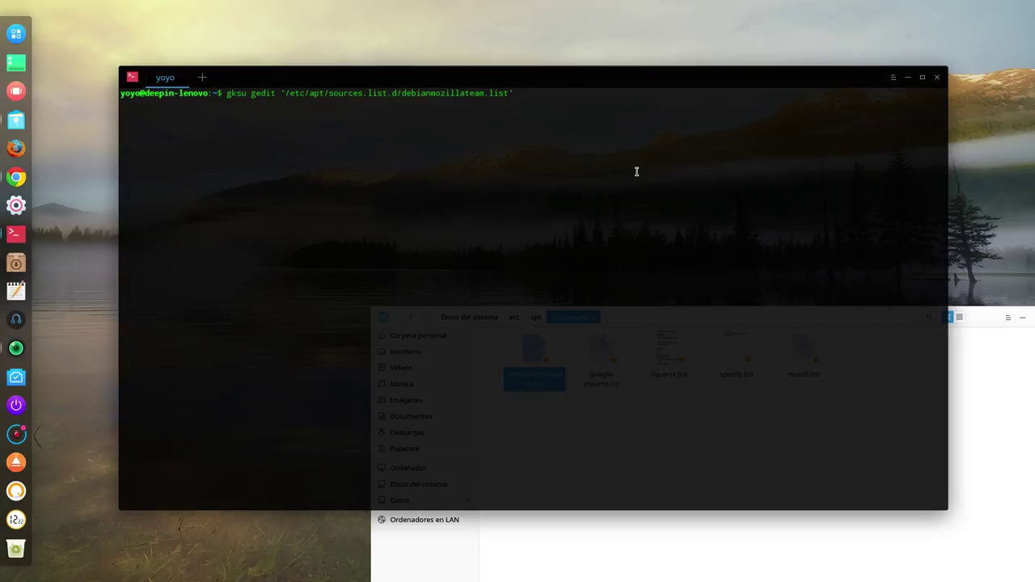
key("Return")
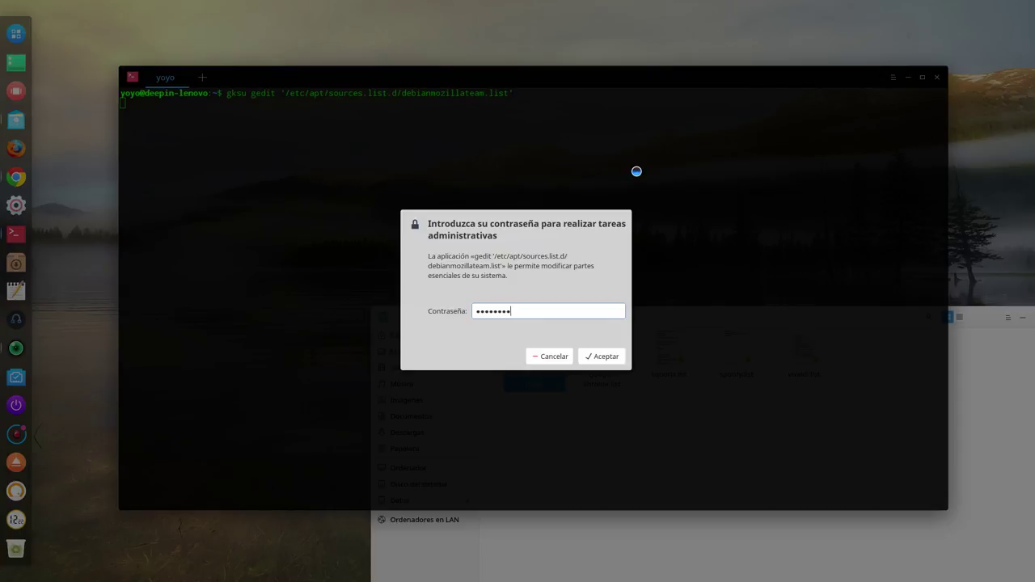
key("Return")
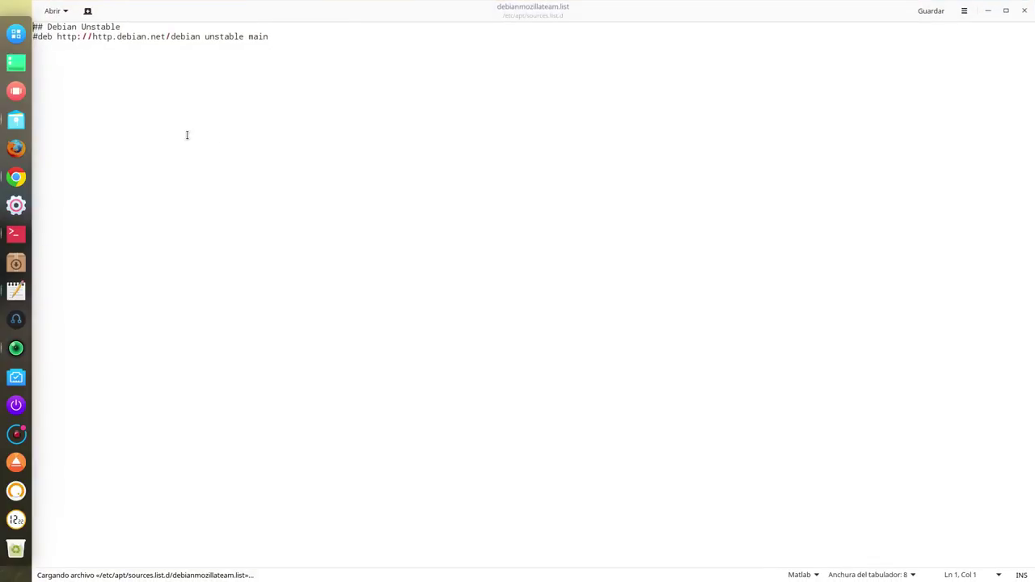
left_click(38, 36)
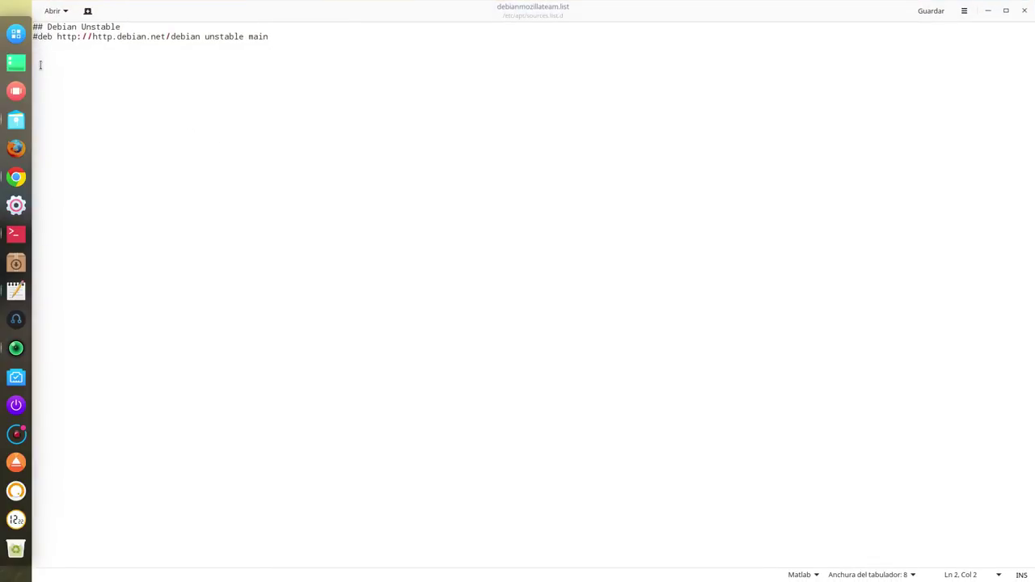
key("BackSpace")
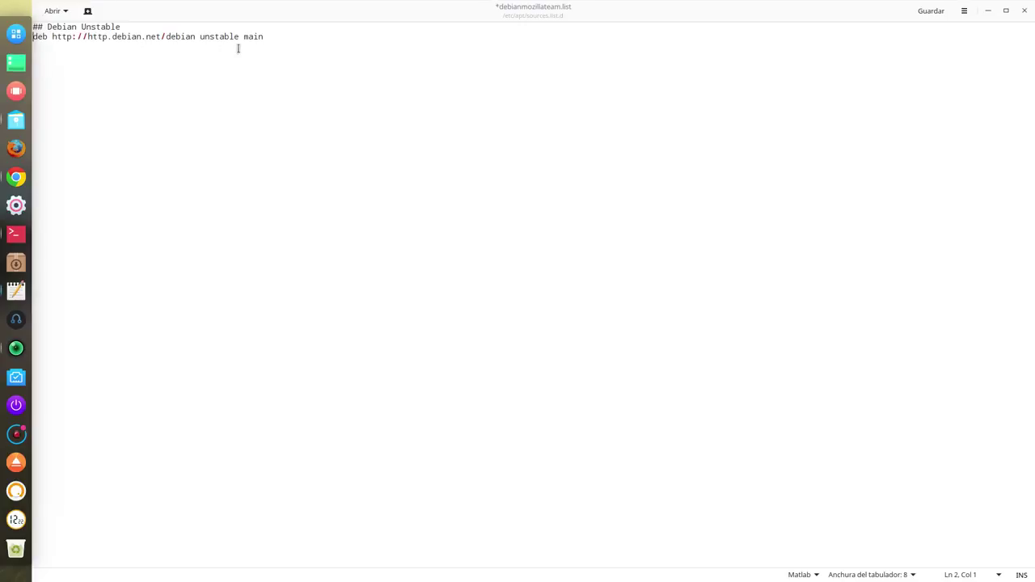
left_click(267, 37)
left_click(933, 10)
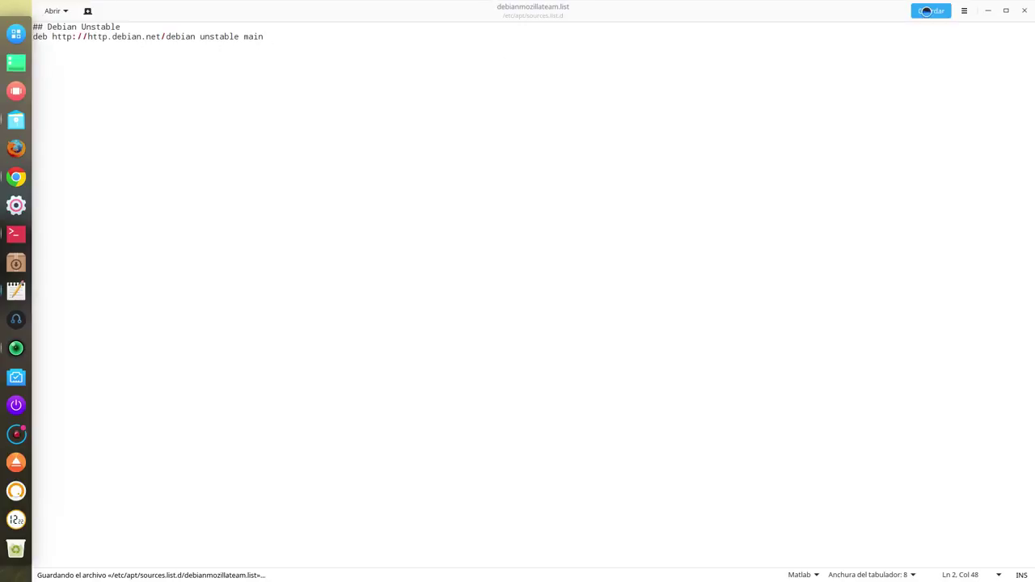
left_click(1025, 11)
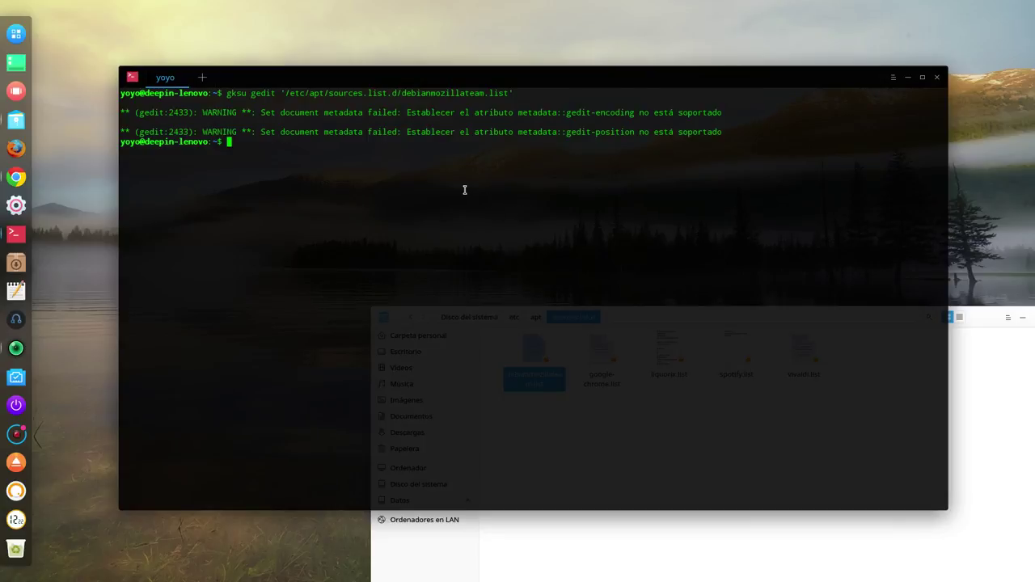
Refresh the package lists with "sudo apt update", entering the sudo password
type("sudo apt update")
key("Return")
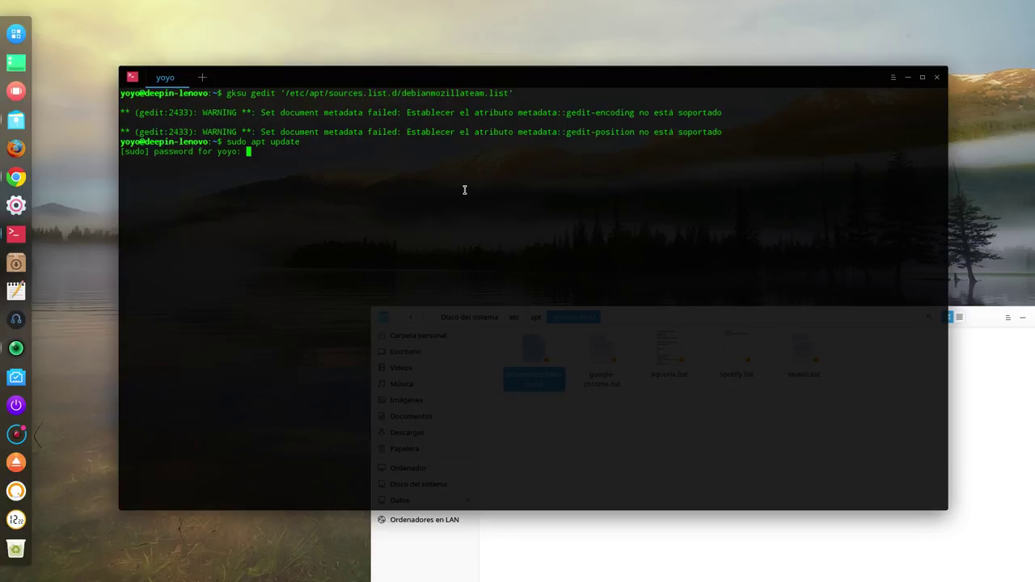
key("Return")
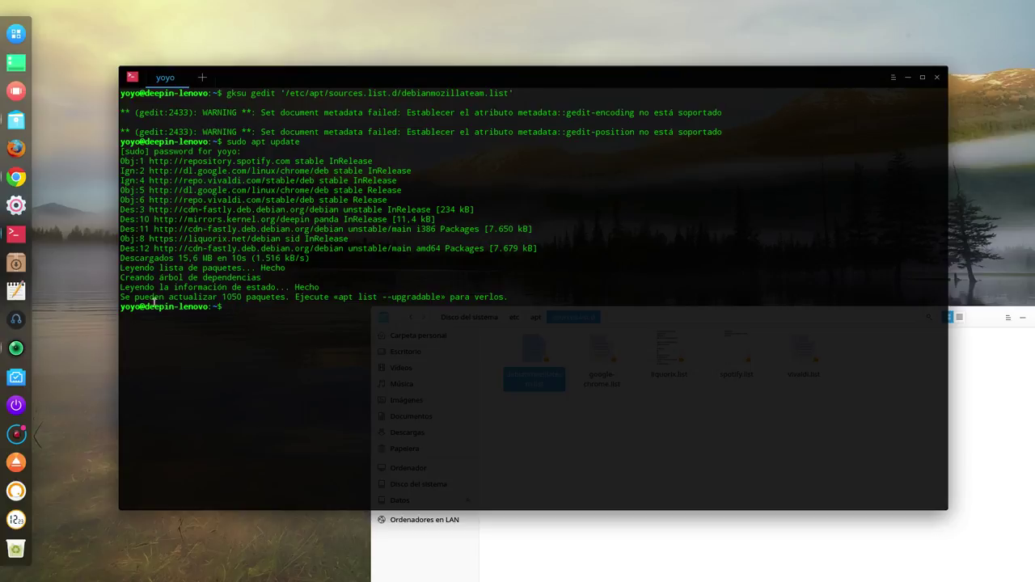
Highlight the upgradable packages message in the update output, then close the terminal and the file manager
left_click_drag(121, 297, 291, 297)
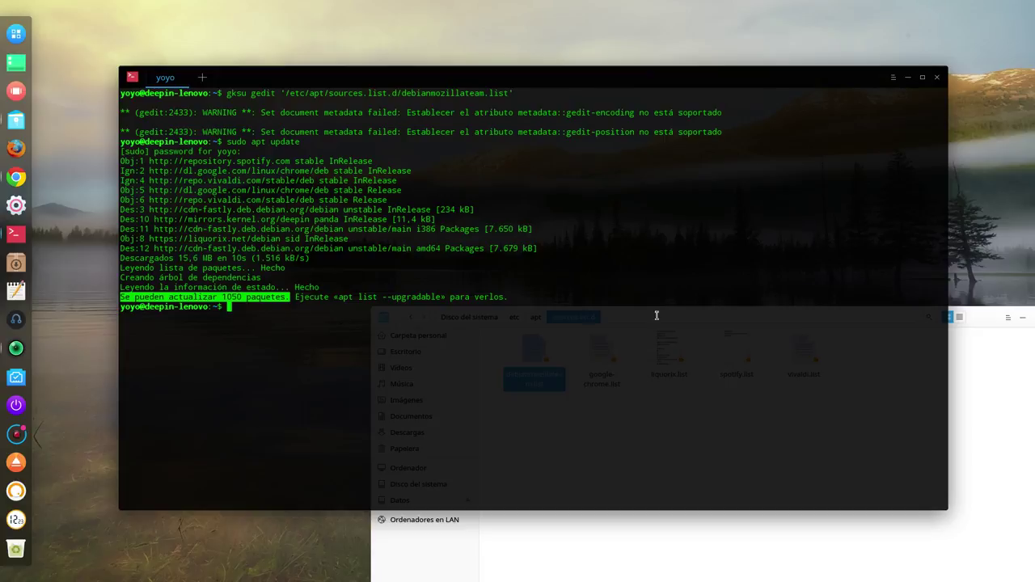
left_click(937, 77)
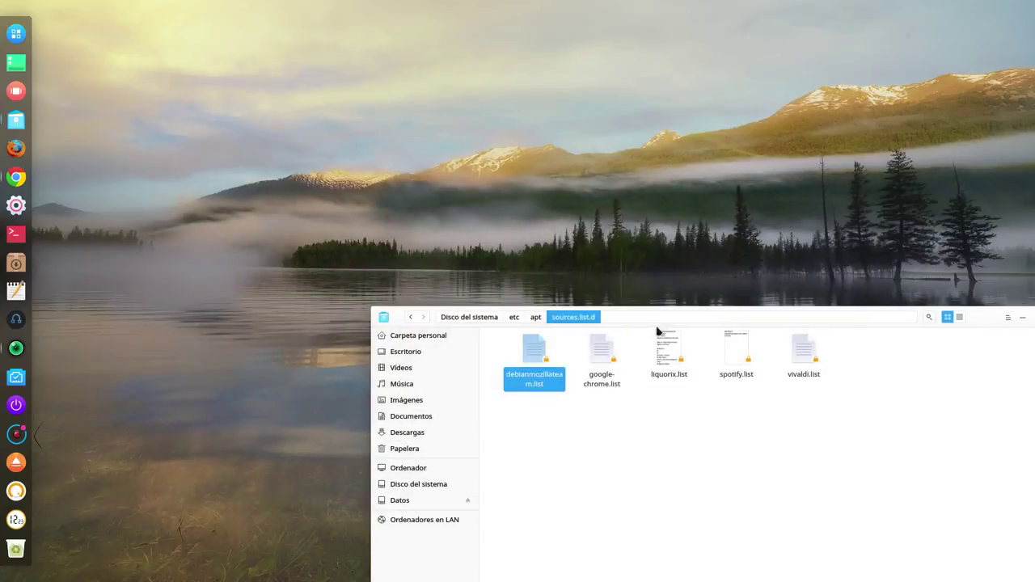
left_click_drag(992, 318, 817, 313)
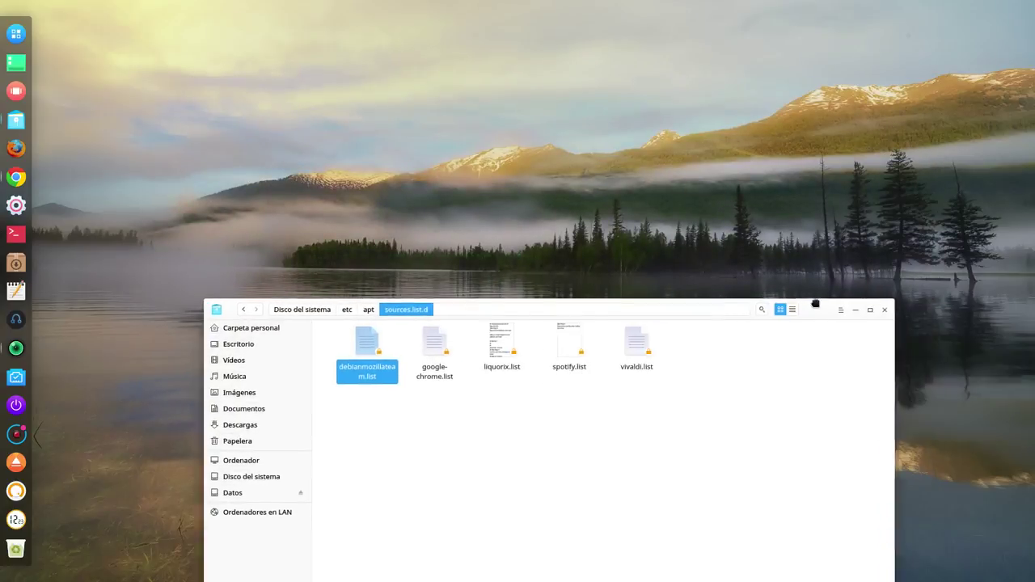
left_click(880, 309)
Launch the Synaptic package manager and authenticate with the administrator password
left_click(16, 263)
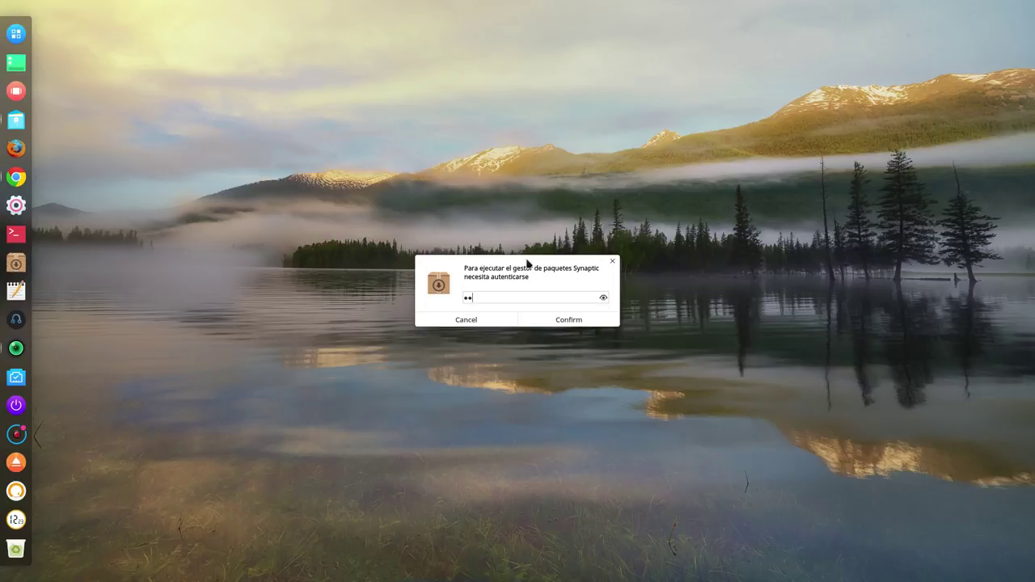
key("Return")
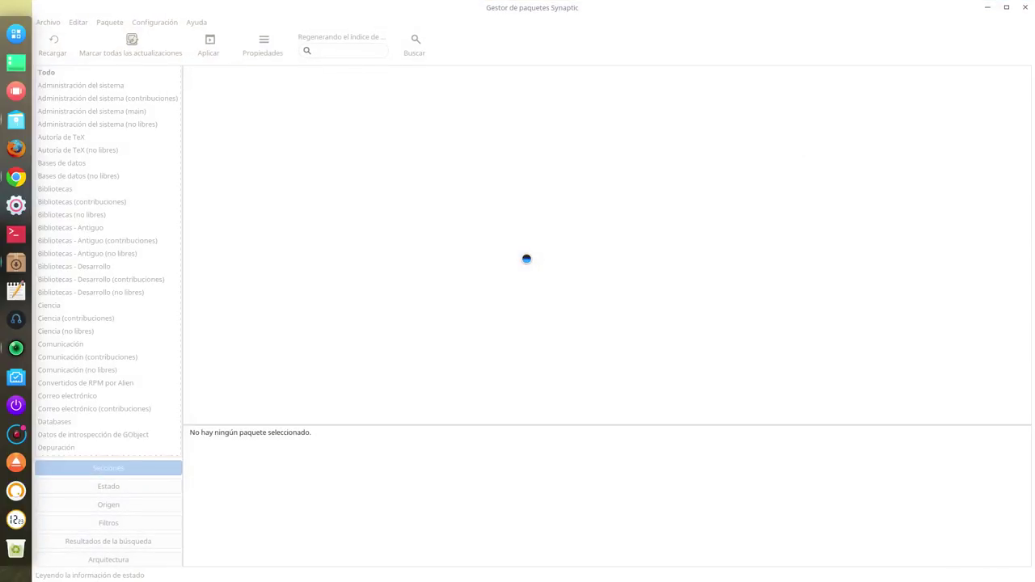
left_click(51, 45)
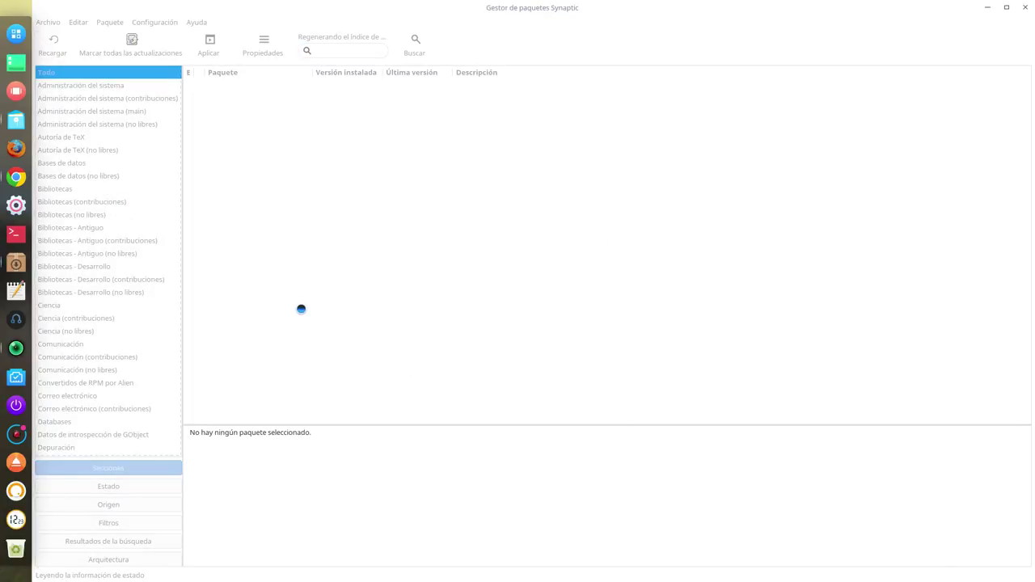
Filter the package list by "firefox" and select the firefox web browser package
left_click(332, 50)
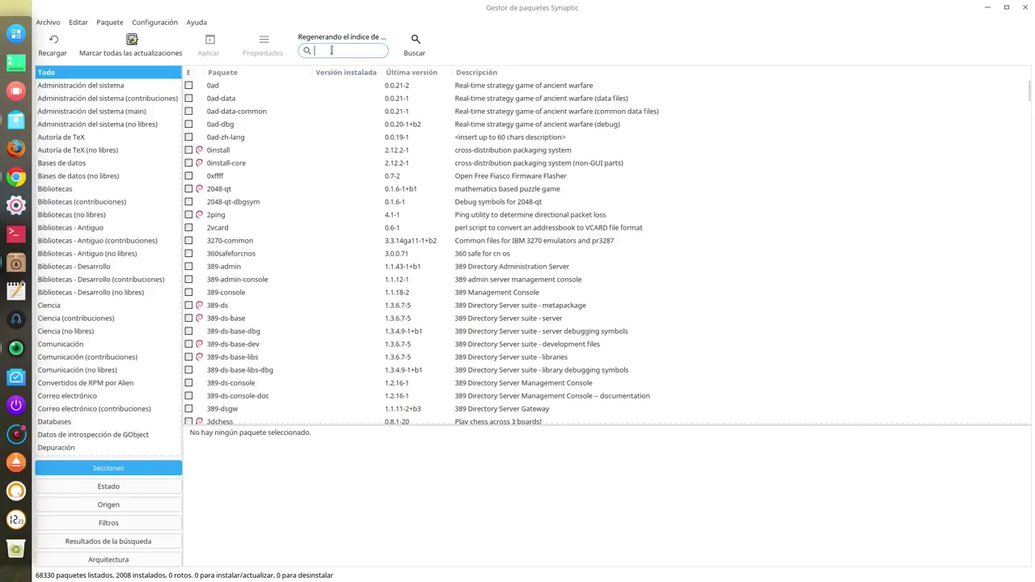
type("firefox")
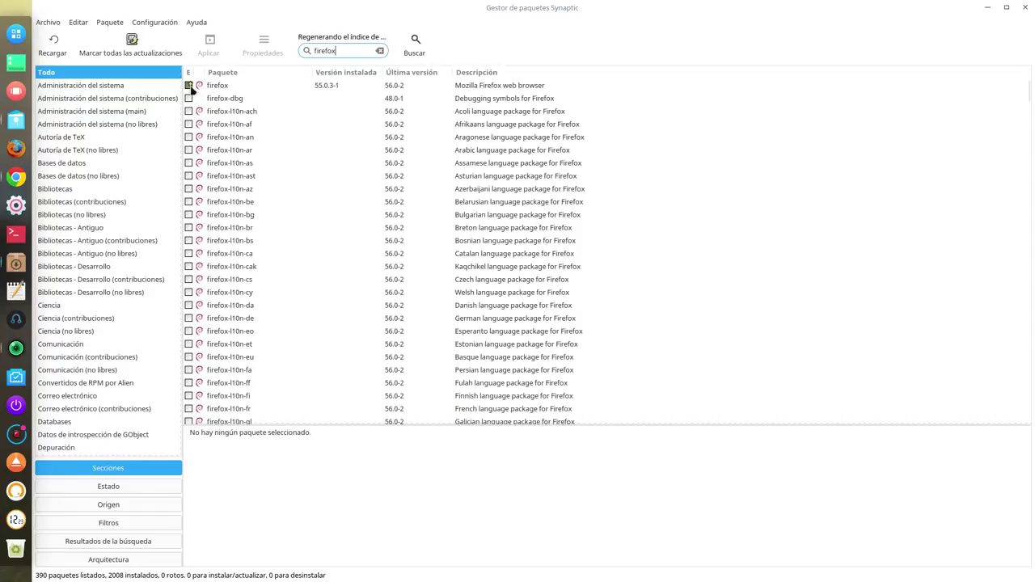
left_click(222, 88)
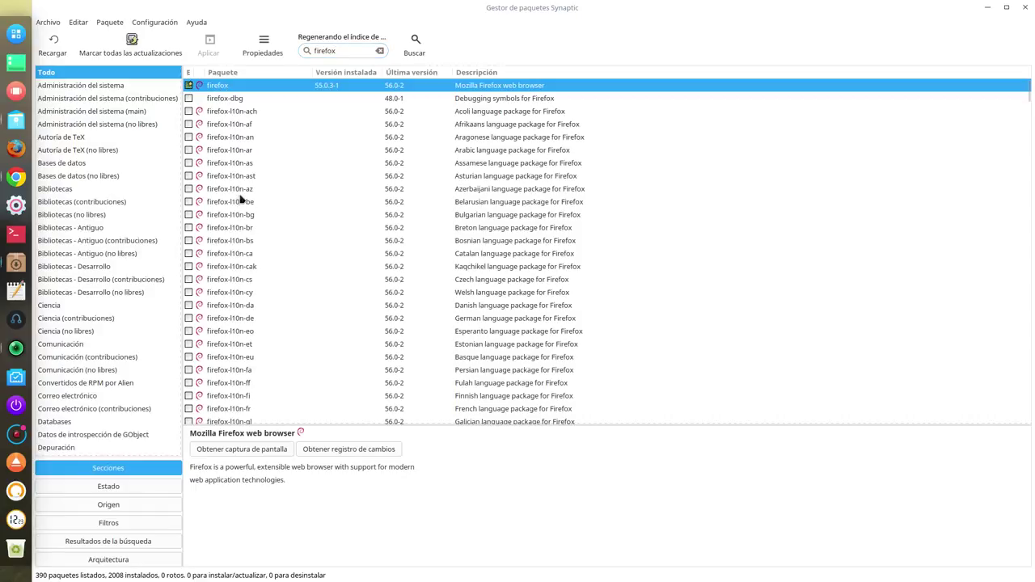
Look through the filtered Firefox packages, comparing the language packages and their latest available versions
scroll(240, 199, "down", 18)
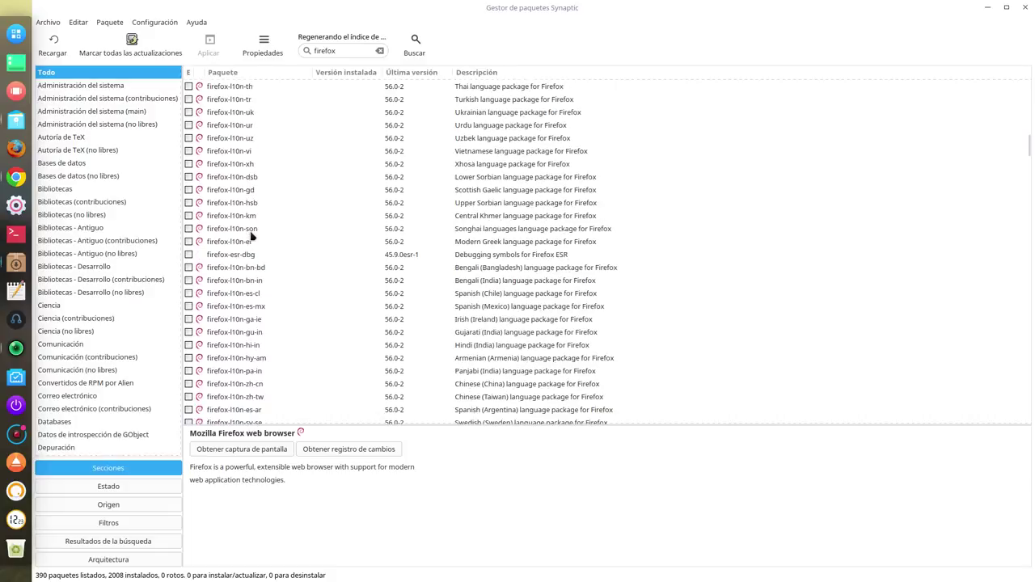
scroll(254, 235, "down", 15)
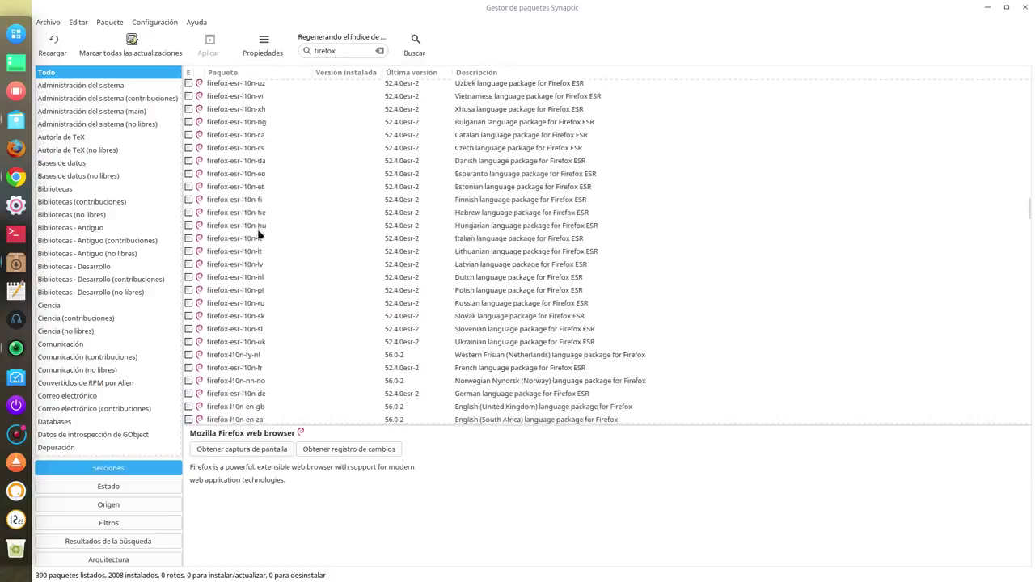
scroll(259, 234, "down", 10)
scroll(259, 234, "up", 11)
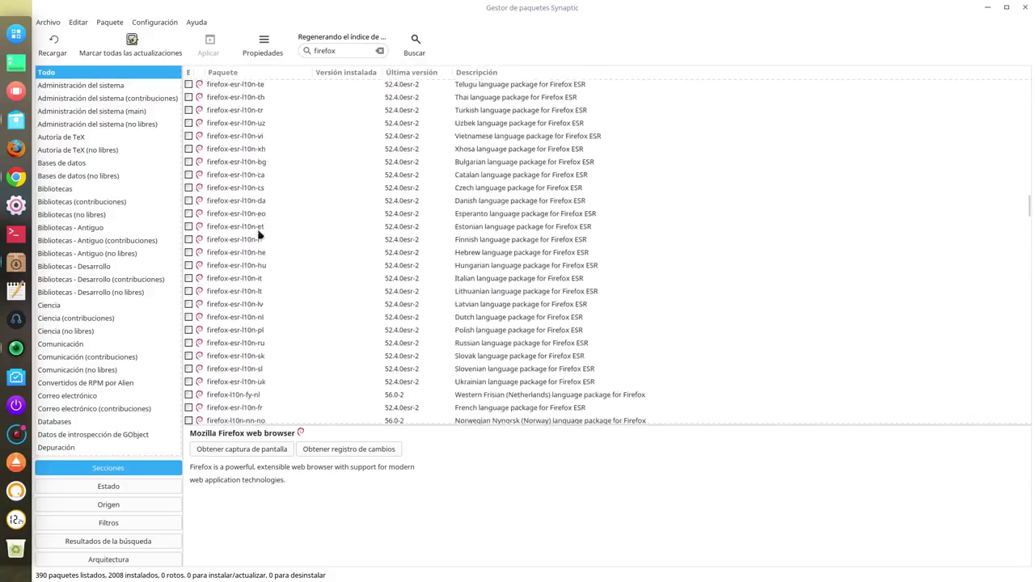
scroll(259, 235, "up", 15)
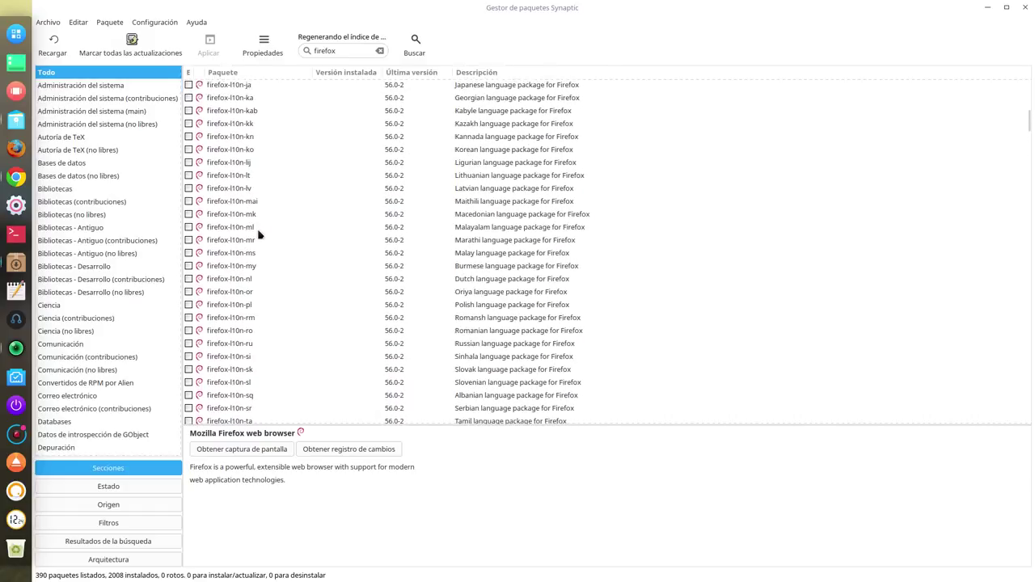
scroll(259, 235, "up", 5)
scroll(259, 234, "up", 5)
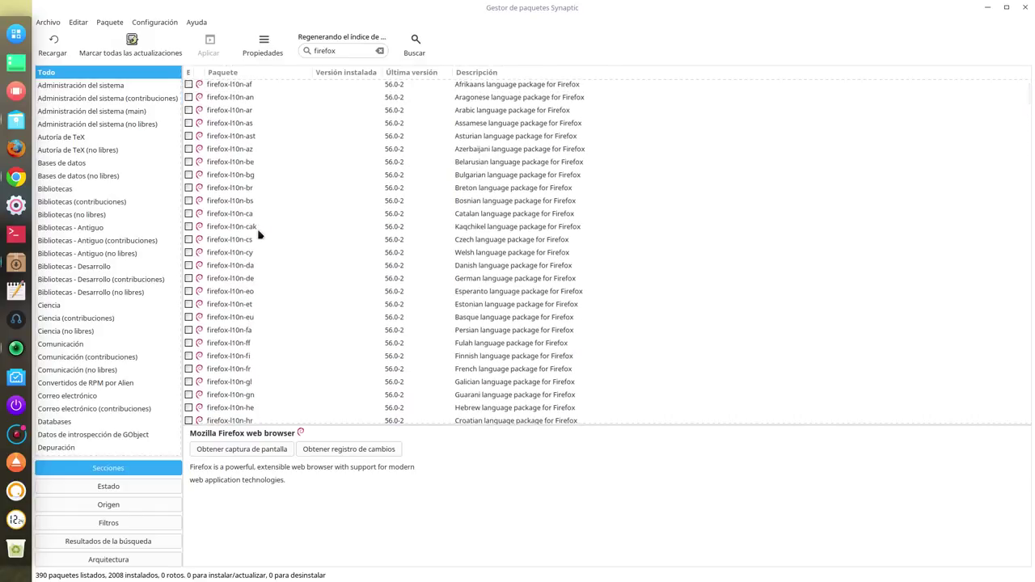
scroll(259, 234, "up", 1)
scroll(368, 263, "down", 5)
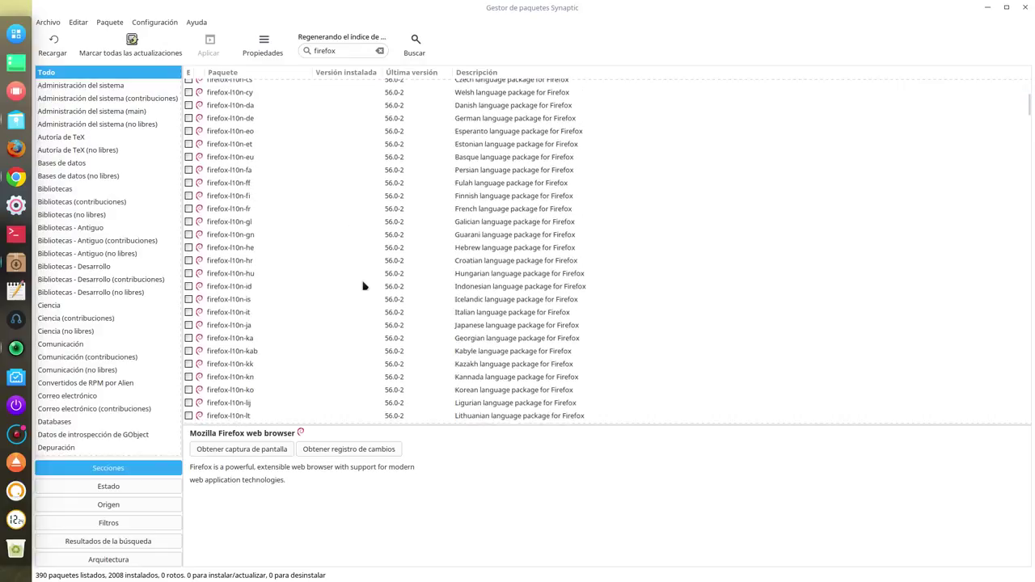
scroll(364, 286, "up", 6)
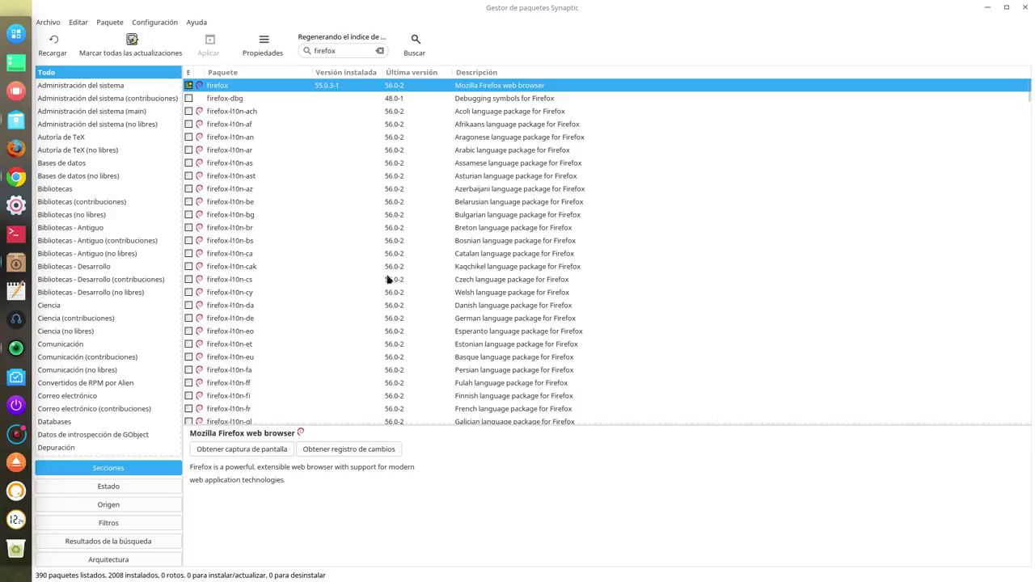
scroll(384, 299, "down", 20)
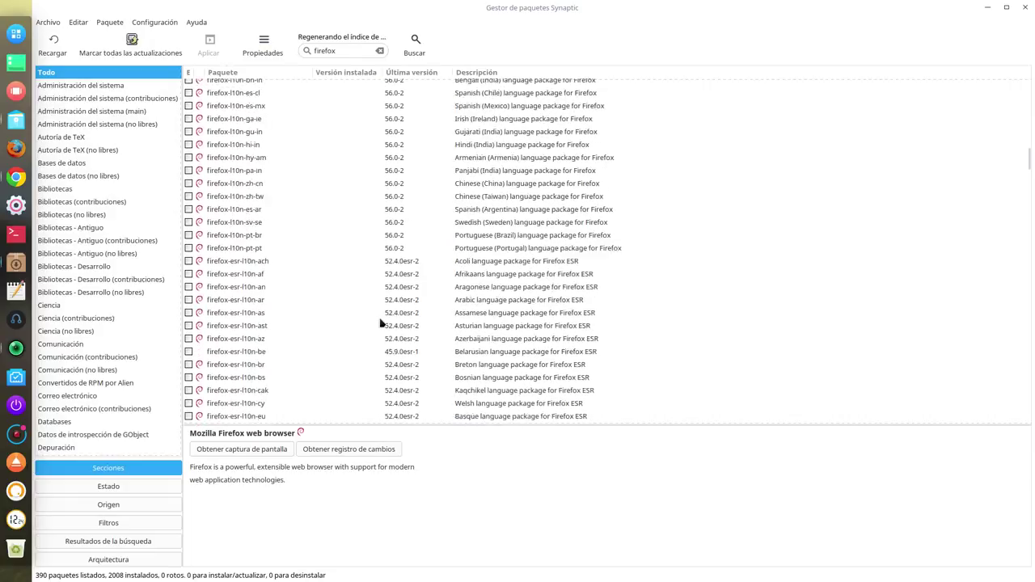
scroll(379, 322, "up", 20)
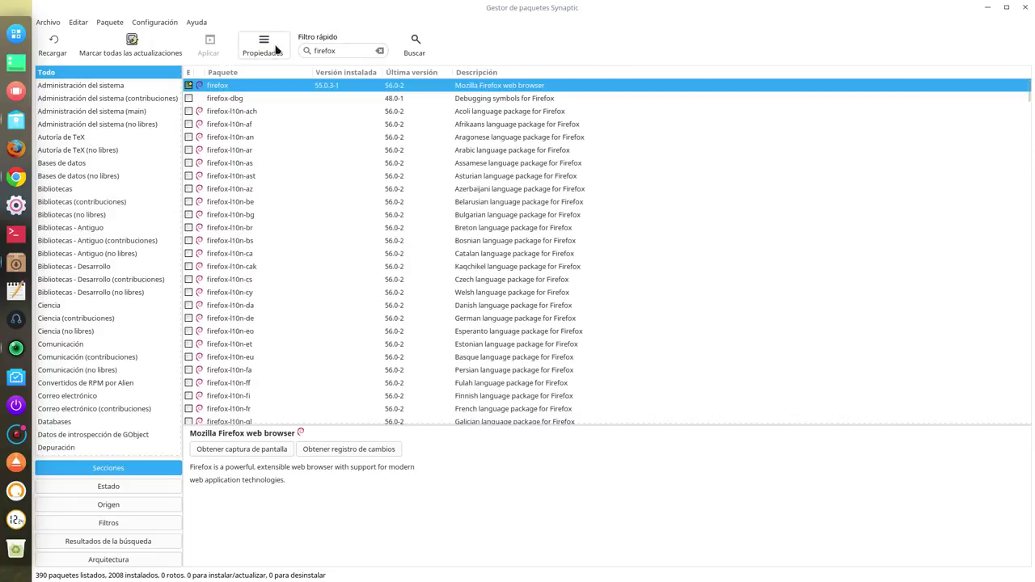
Check the available versions in the firefox package's properties, then close them
left_click(264, 45)
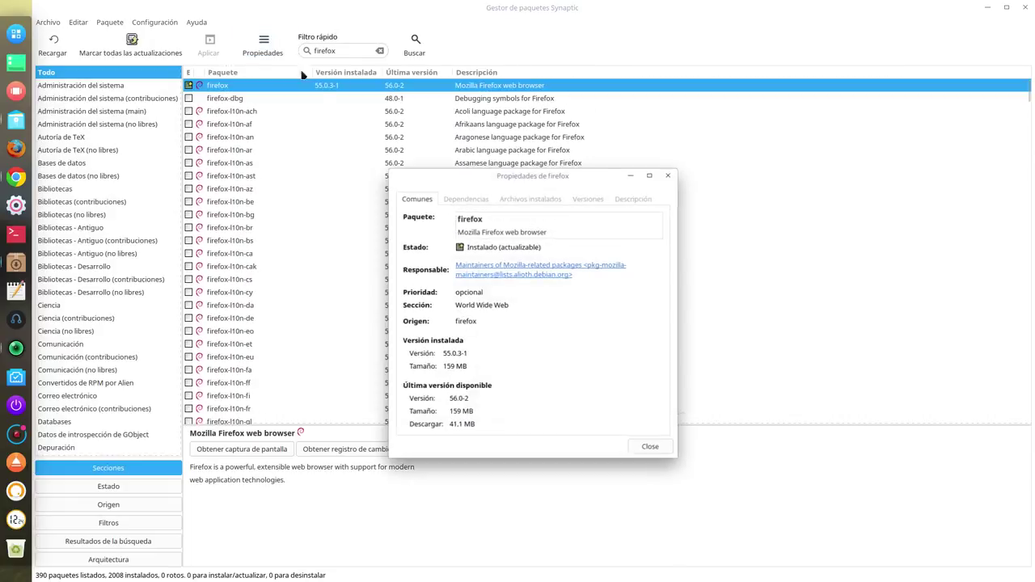
left_click(601, 202)
left_click(409, 234)
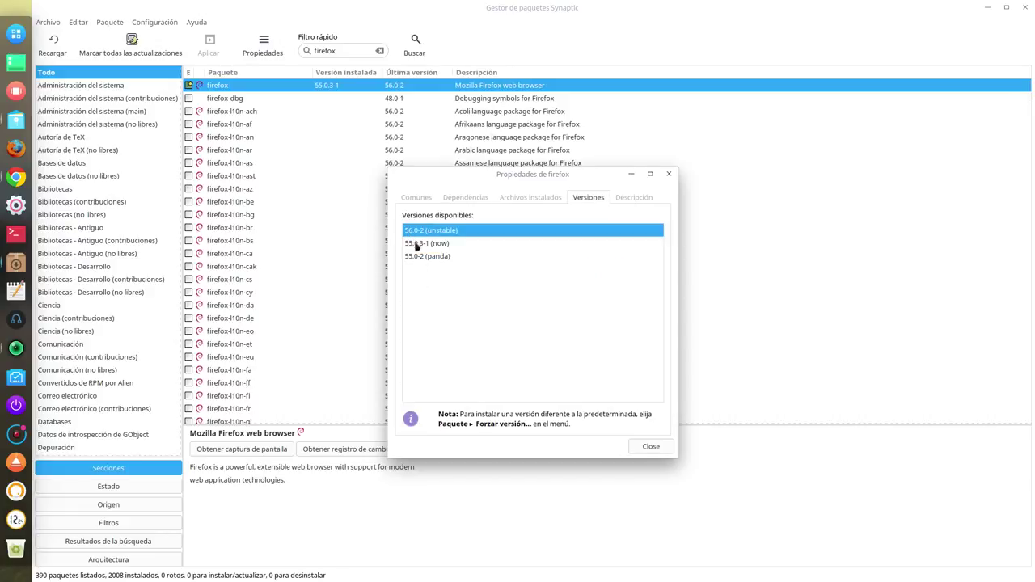
left_click(661, 456)
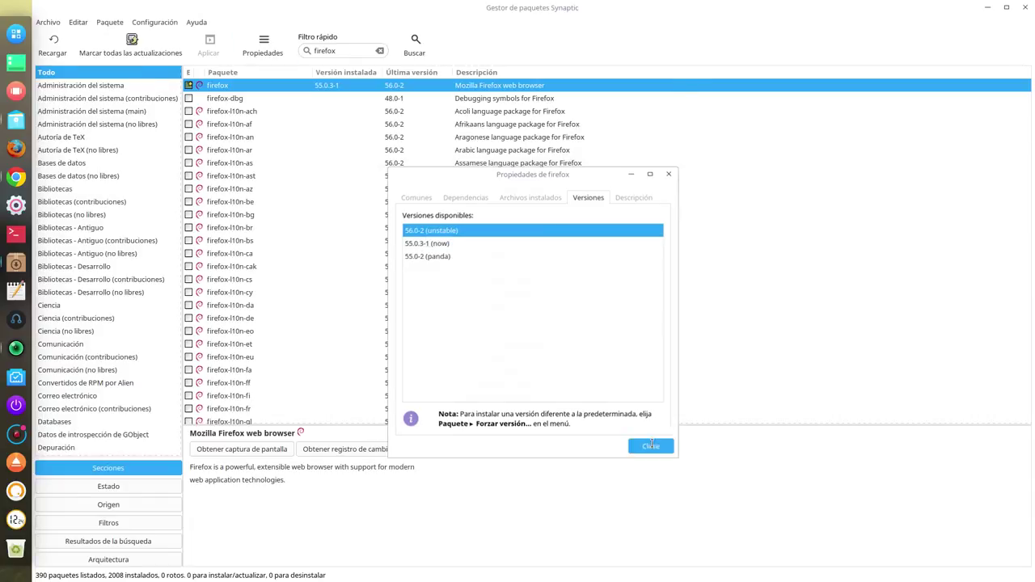
Find the Spanish (Spain) language package firefox-l10n-es-es in the list and select it to view its description
scroll(353, 338, "down", 3)
scroll(352, 339, "up", 3)
scroll(354, 338, "down", 20)
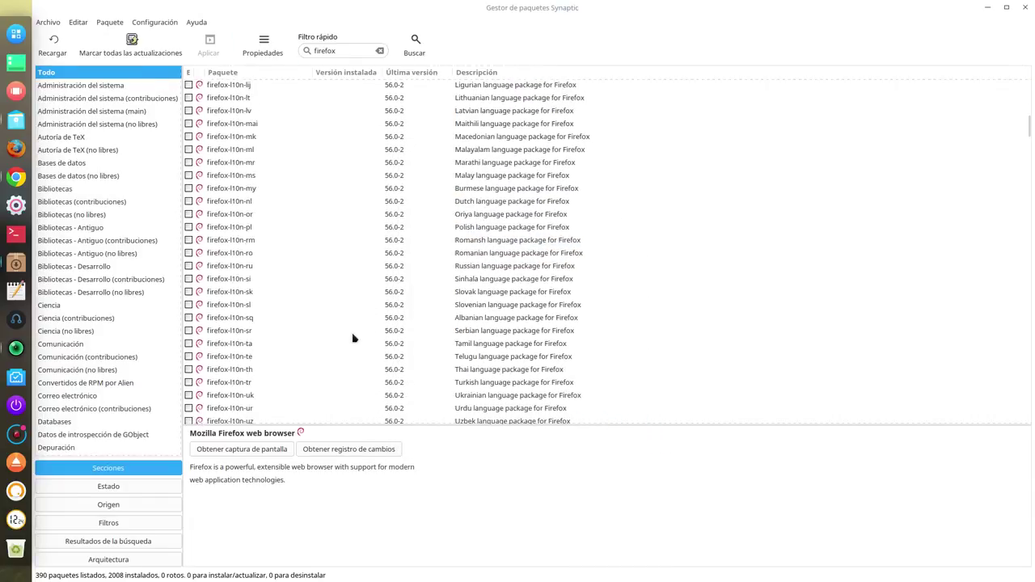
scroll(354, 338, "down", 15)
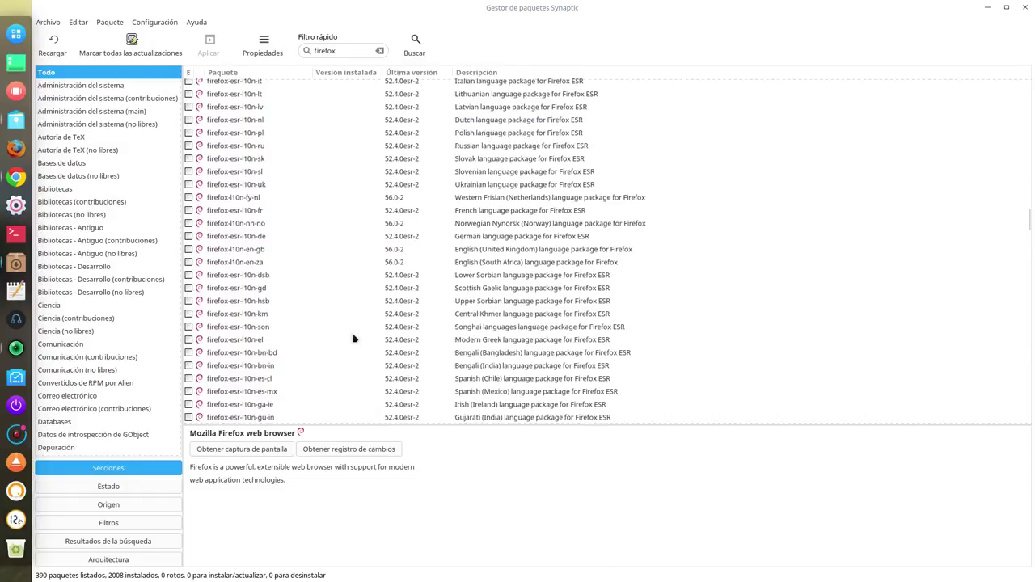
scroll(354, 338, "down", 10)
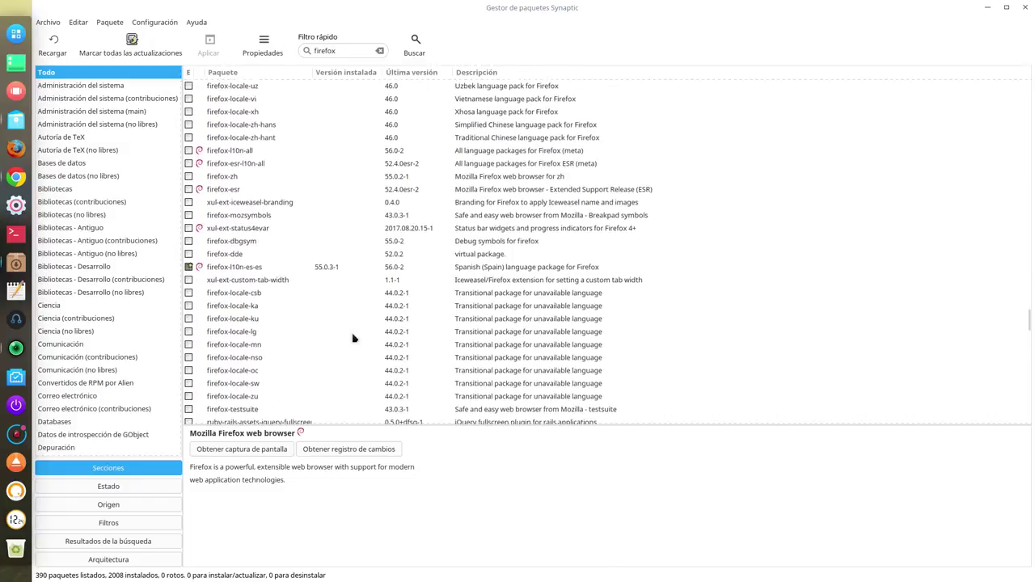
left_click(252, 269)
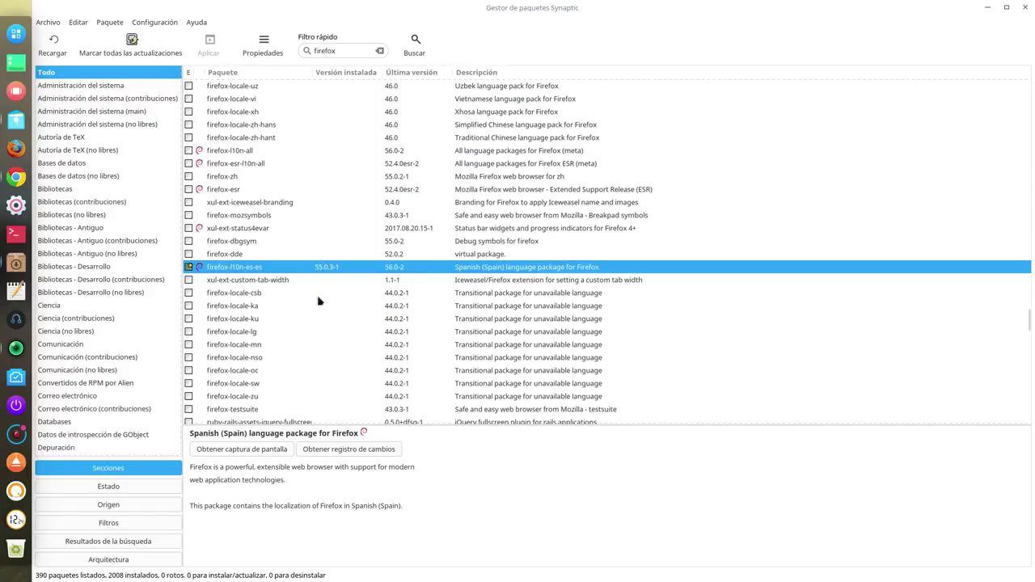
Mark the firefox package for upgrade and accept the additional required change to firefox-l10n-es-es
scroll(299, 289, "up", 15)
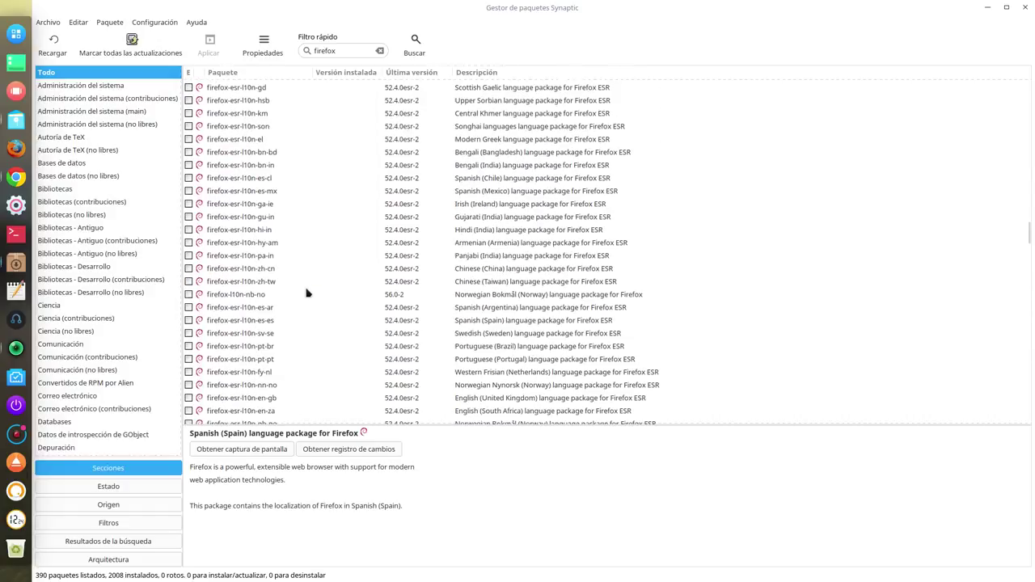
scroll(306, 293, "up", 15)
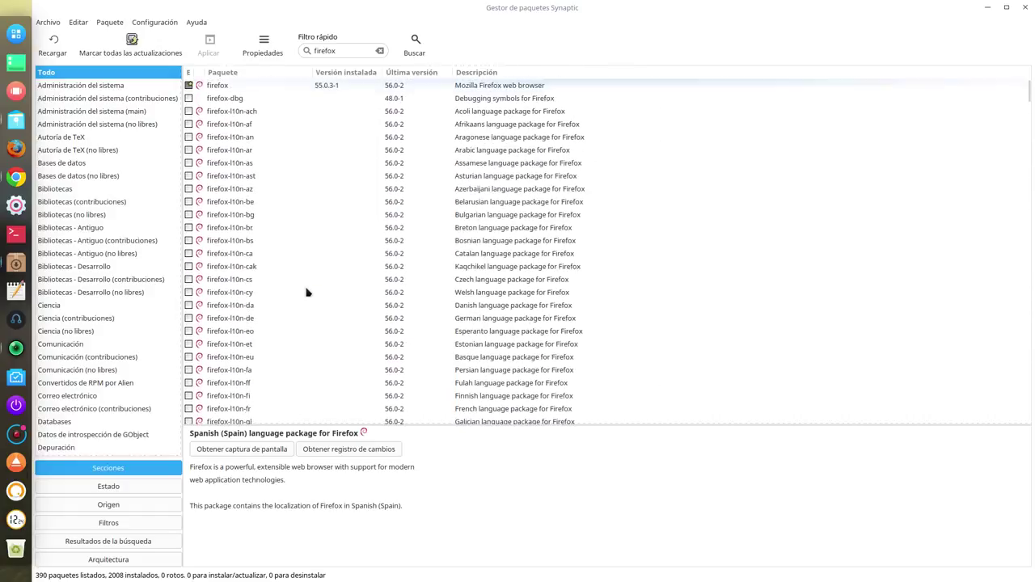
left_click(321, 89)
right_click(323, 88)
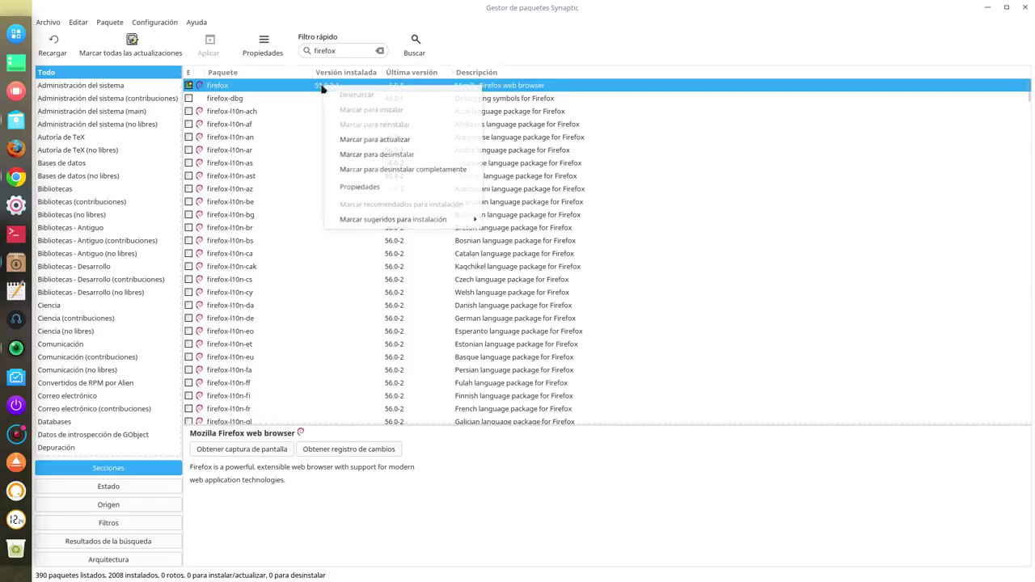
left_click(370, 142)
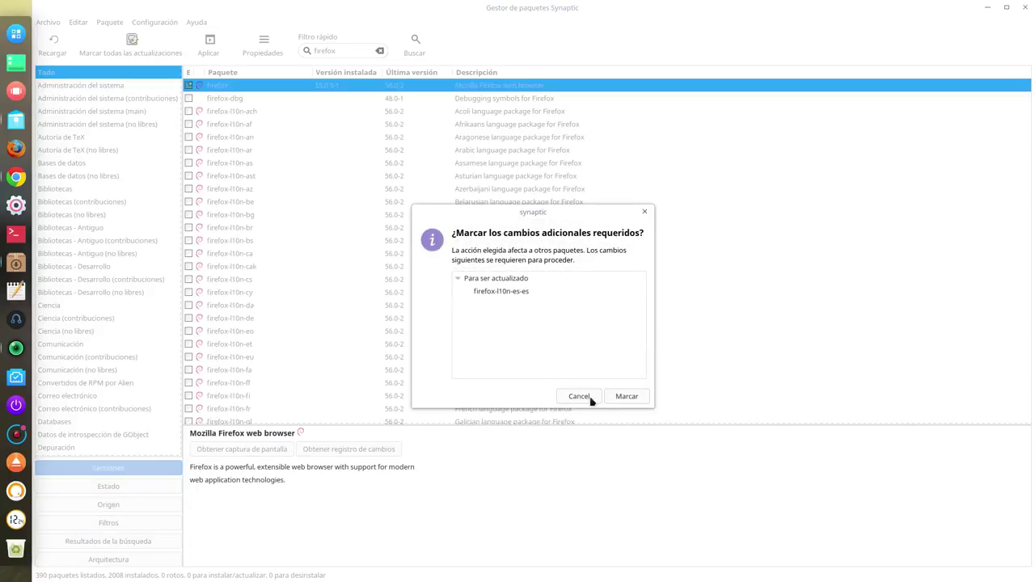
left_click(624, 396)
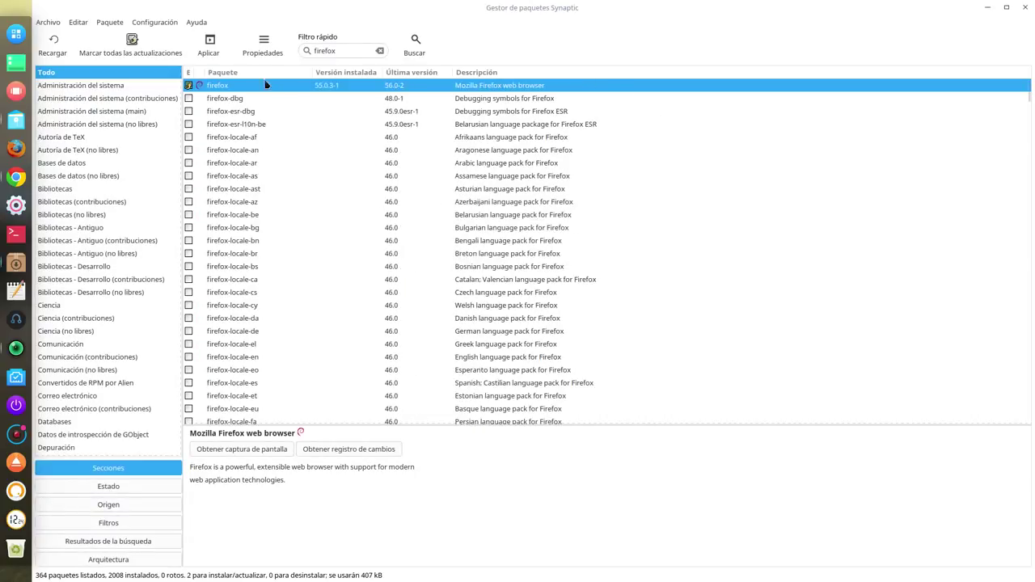
Apply the marked Firefox upgrades, confirm the summary of changes, and close the completion dialog
left_click(209, 46)
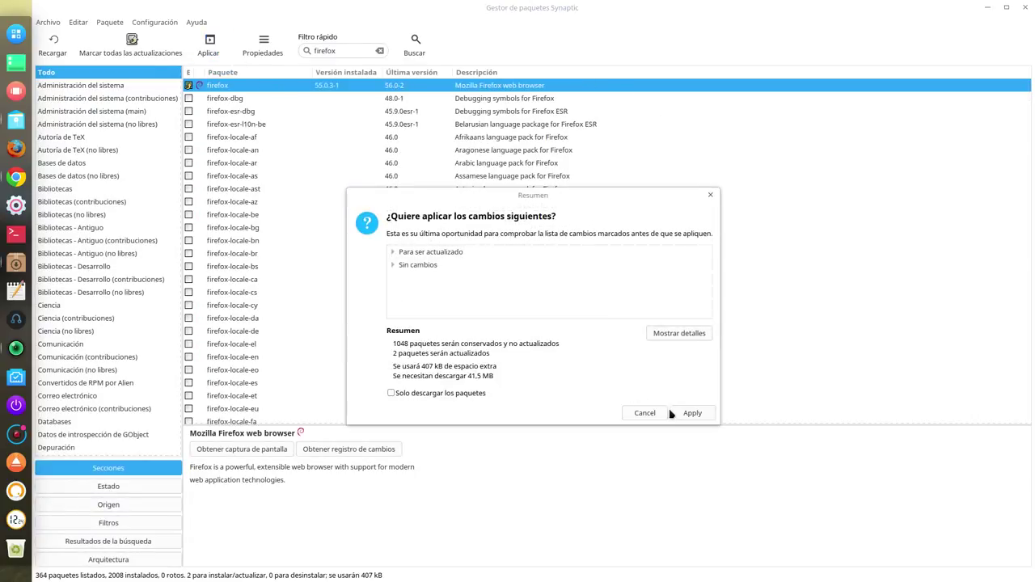
left_click(688, 414)
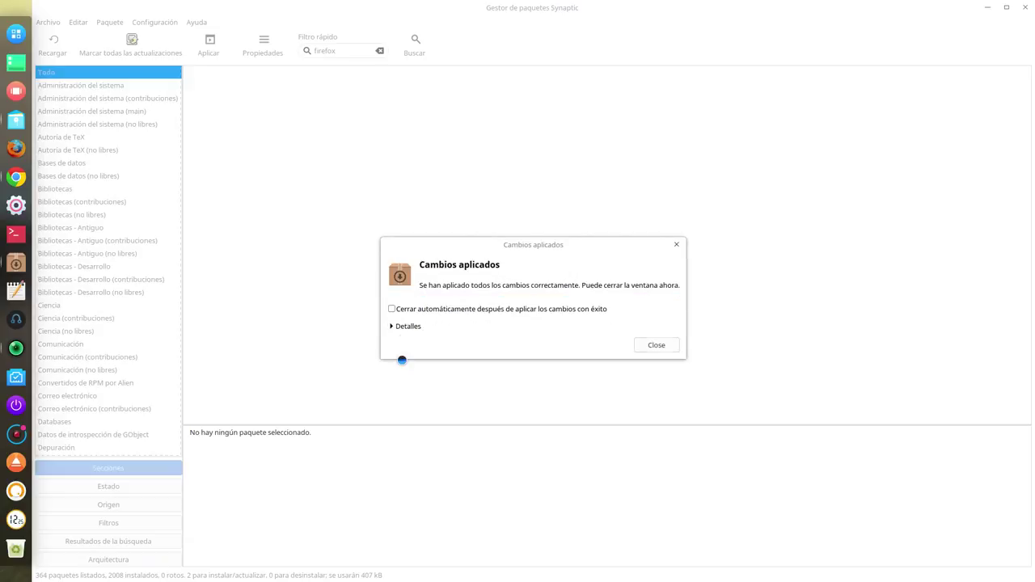
left_click(657, 345)
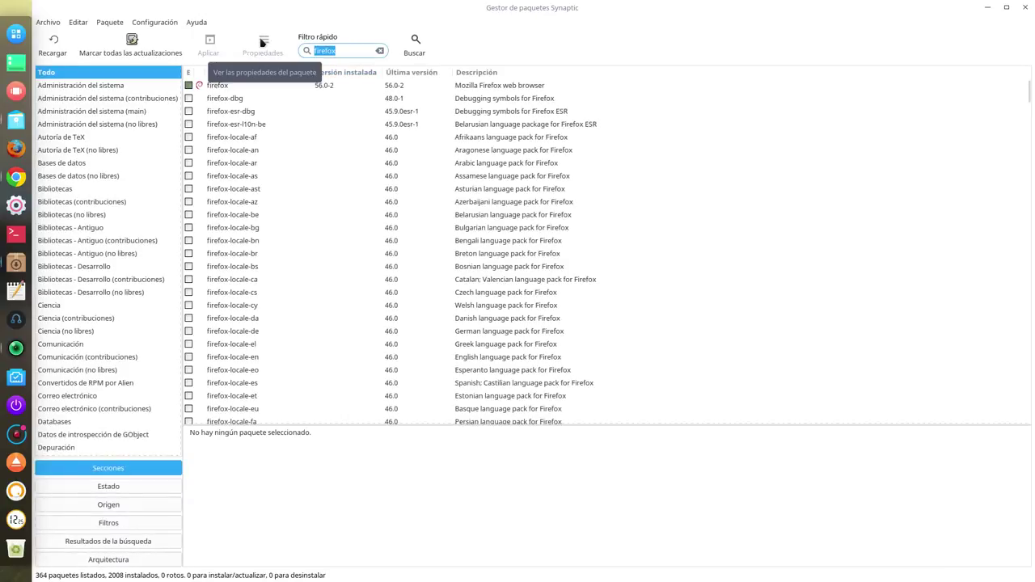
Filter the packages by "audacity", check the audacity package's available versions in its properties, and close them
type("audacity")
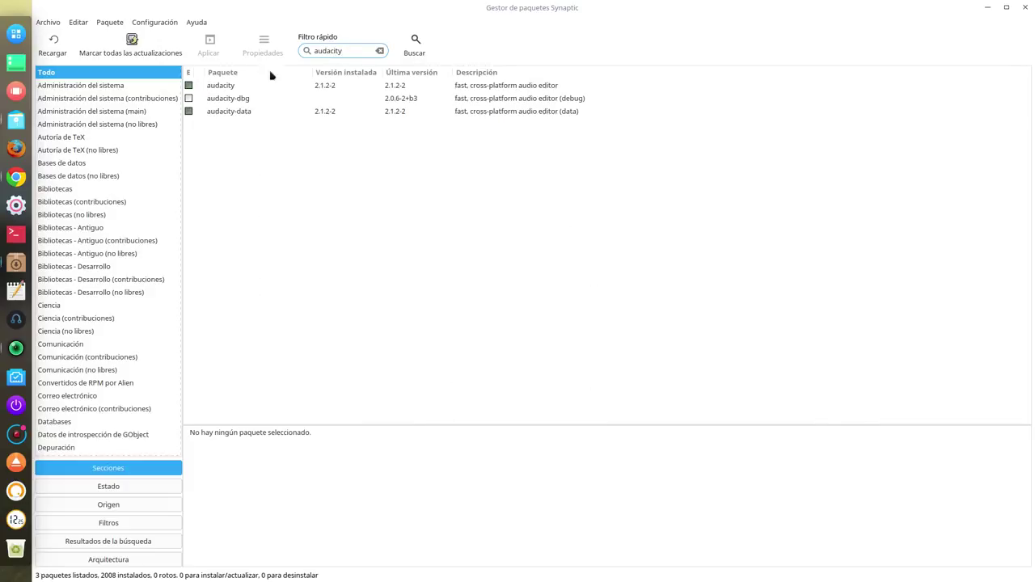
left_click(338, 86)
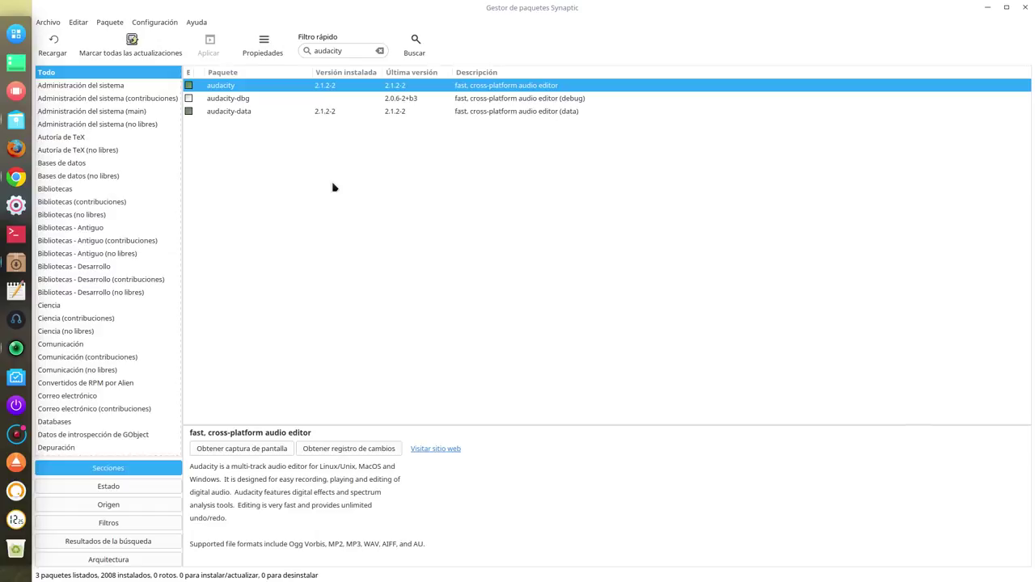
left_click(263, 45)
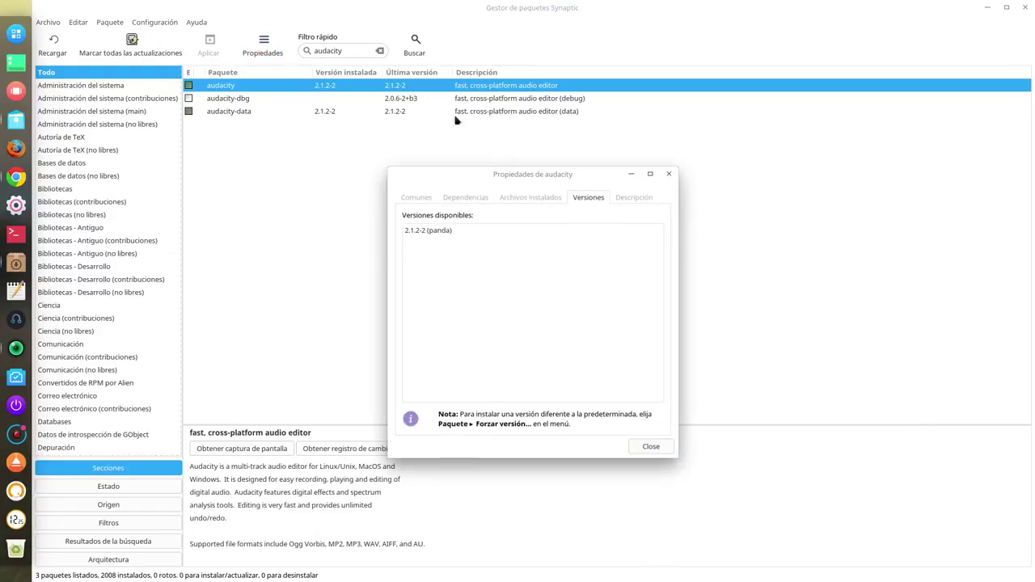
left_click(421, 233)
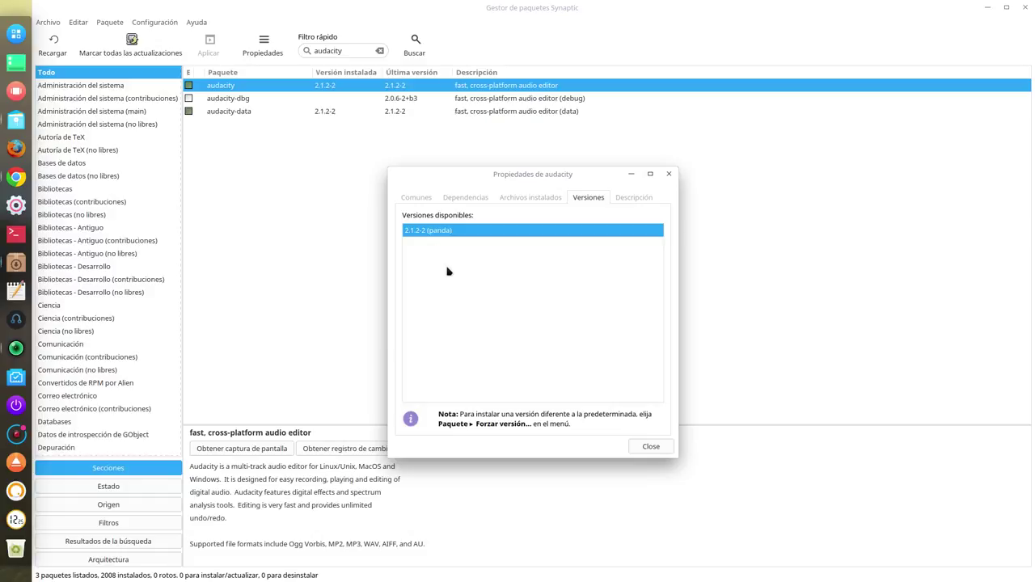
left_click(651, 448)
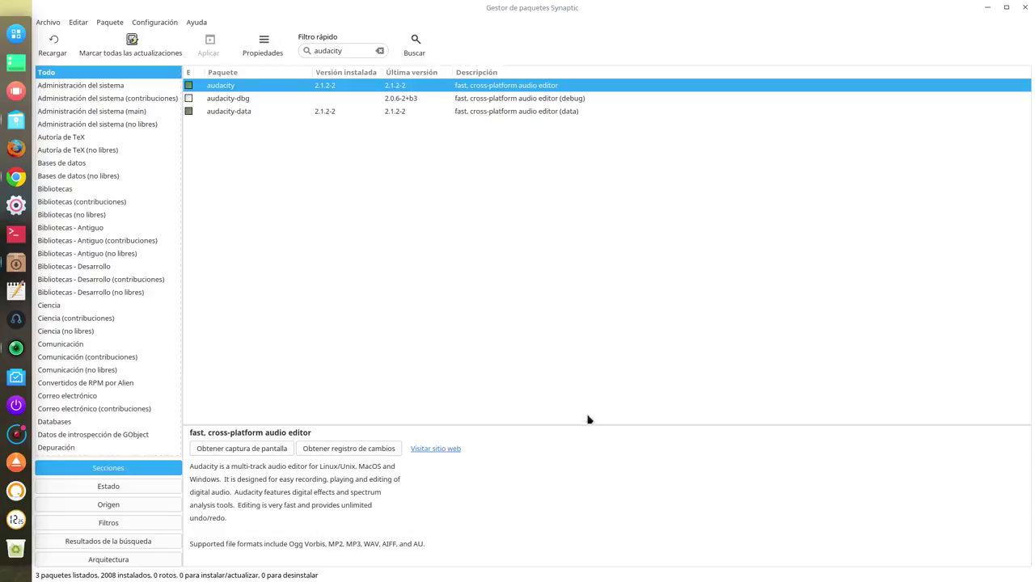
Close Synaptic and, from a terminal, open /etc/apt/sources.list.d/debianmozillateam.list in gedit as administrator, entering the account password
left_click(1026, 8)
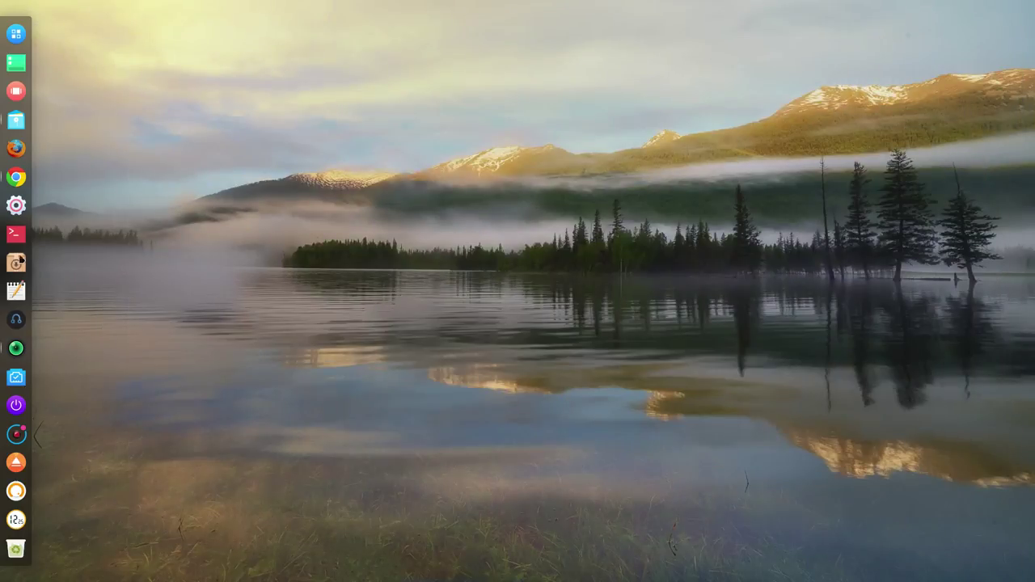
left_click(23, 236)
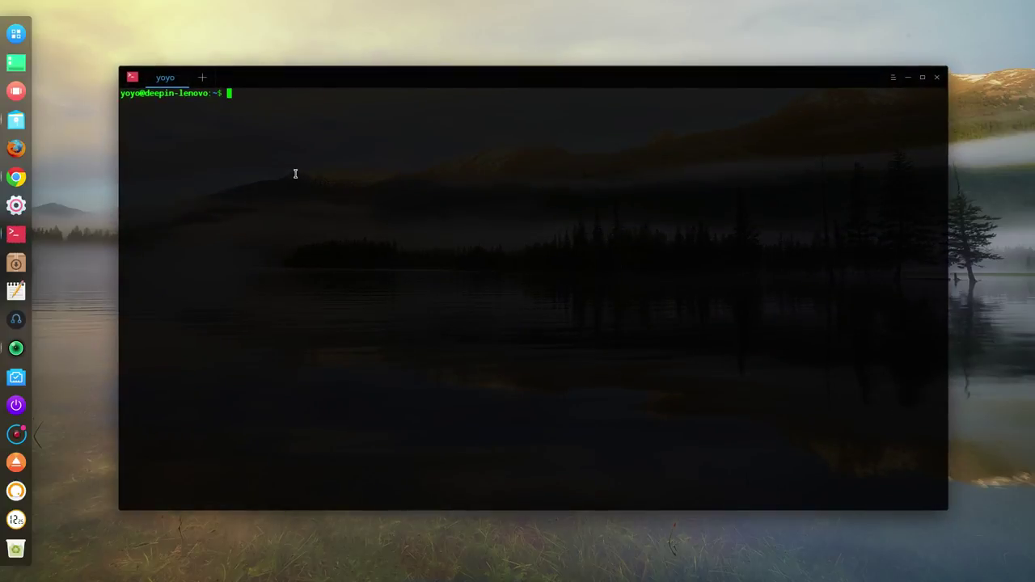
type("sudo apt update")
key("Up")
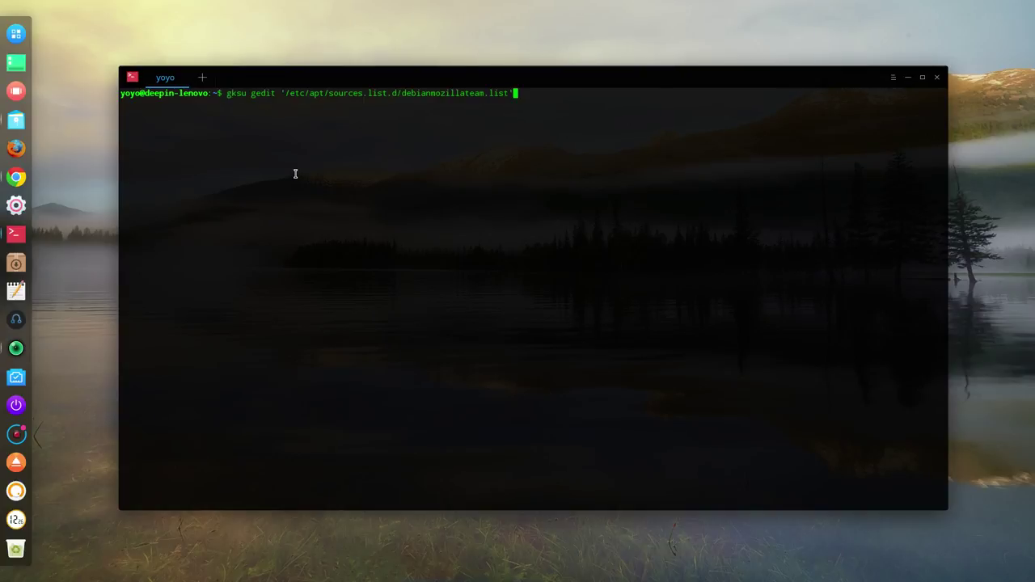
key("Return")
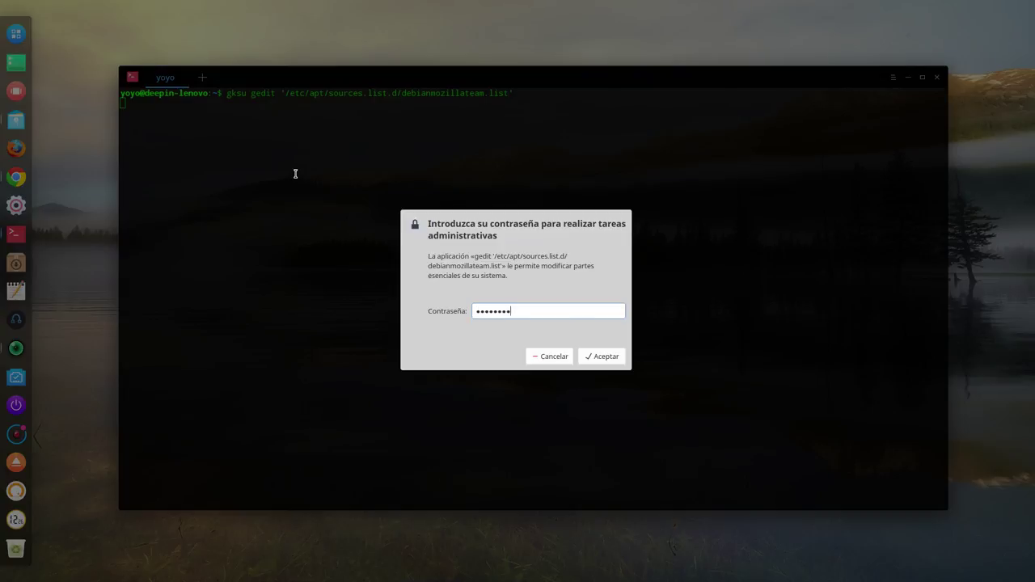
key("Return")
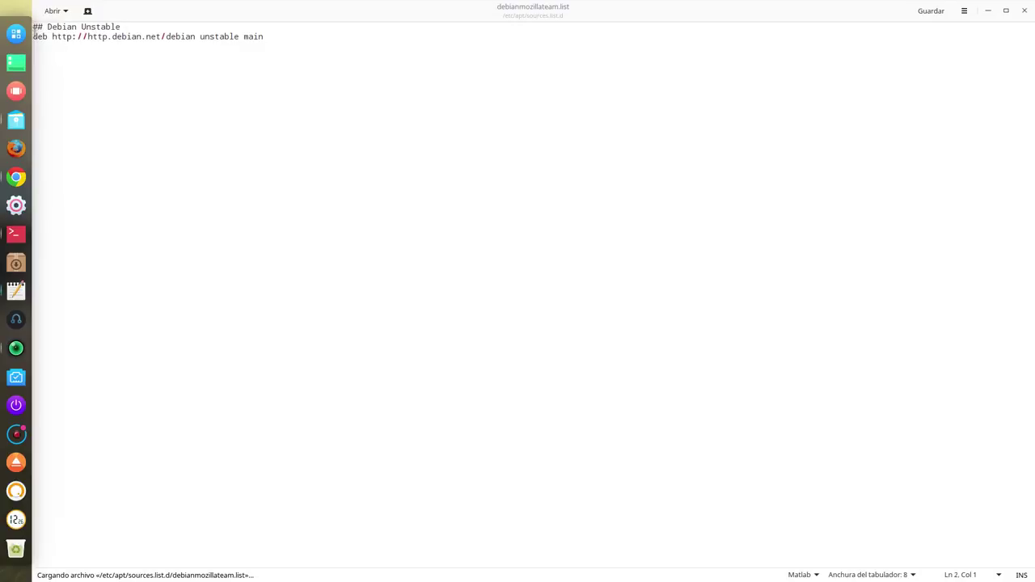
left_click(35, 54)
type("#")
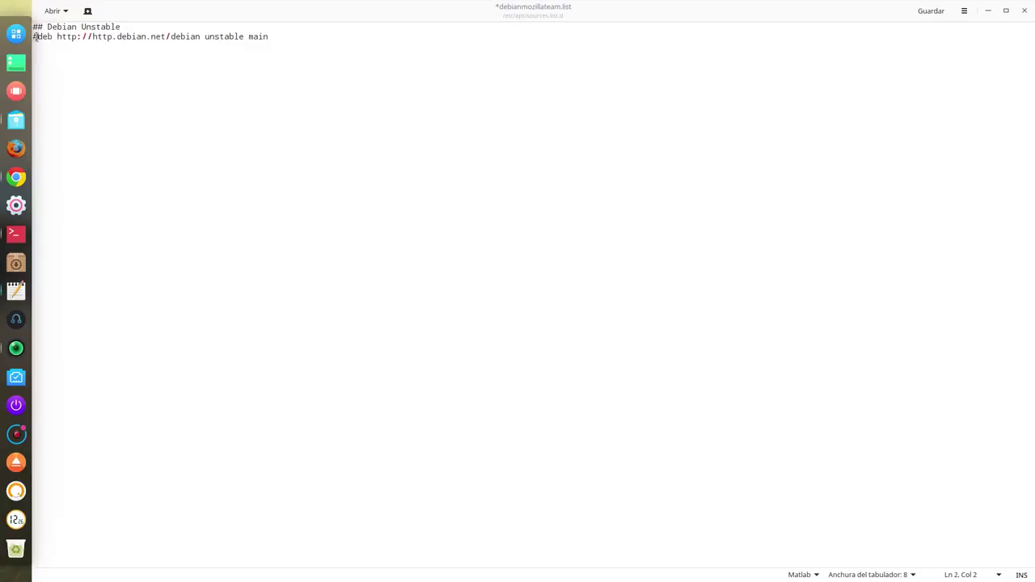
left_click_drag(37, 37, 51, 37)
left_click_drag(268, 37, 33, 36)
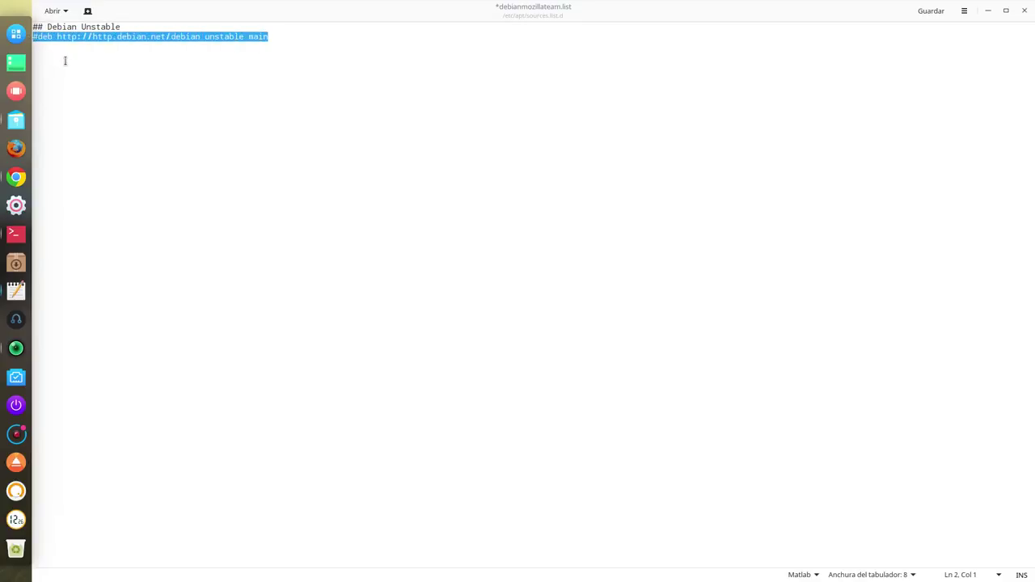
left_click(850, 54)
left_click(933, 12)
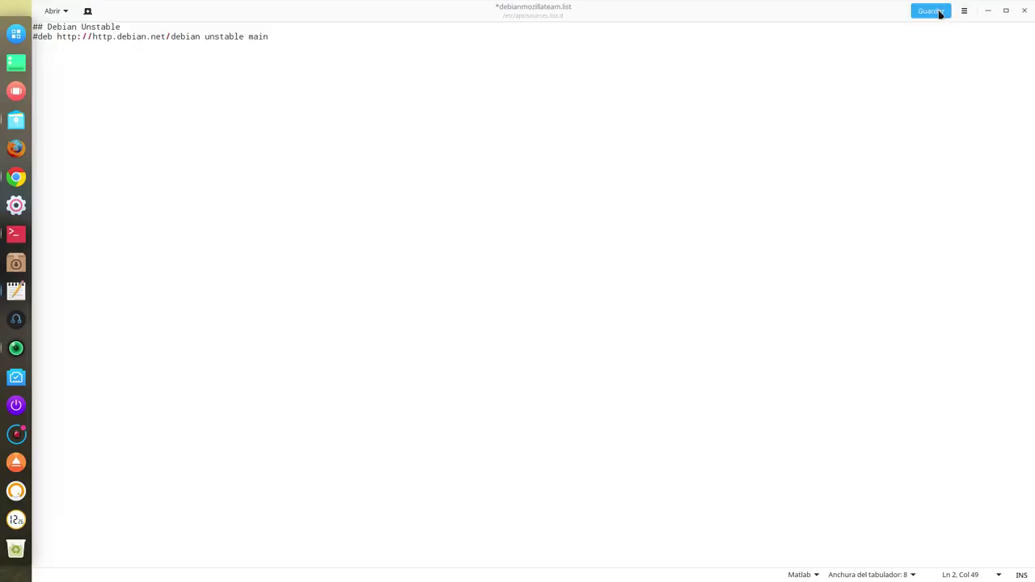
left_click(1027, 12)
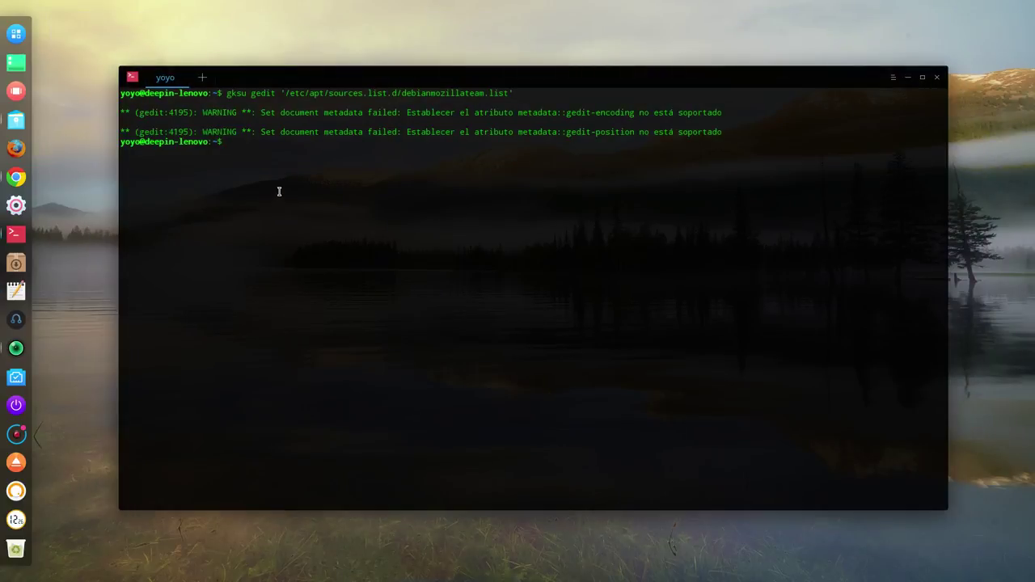
Refresh the package lists with "sudo apt update", entering the sudo password, review the output, and minimize the terminal
type("sudo apt update")
key("Return")
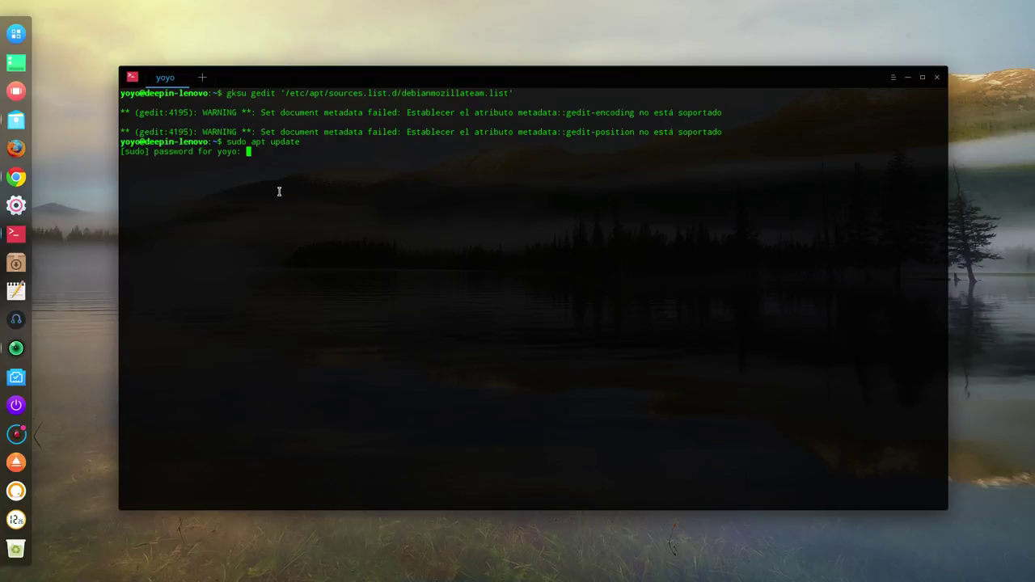
key("Return")
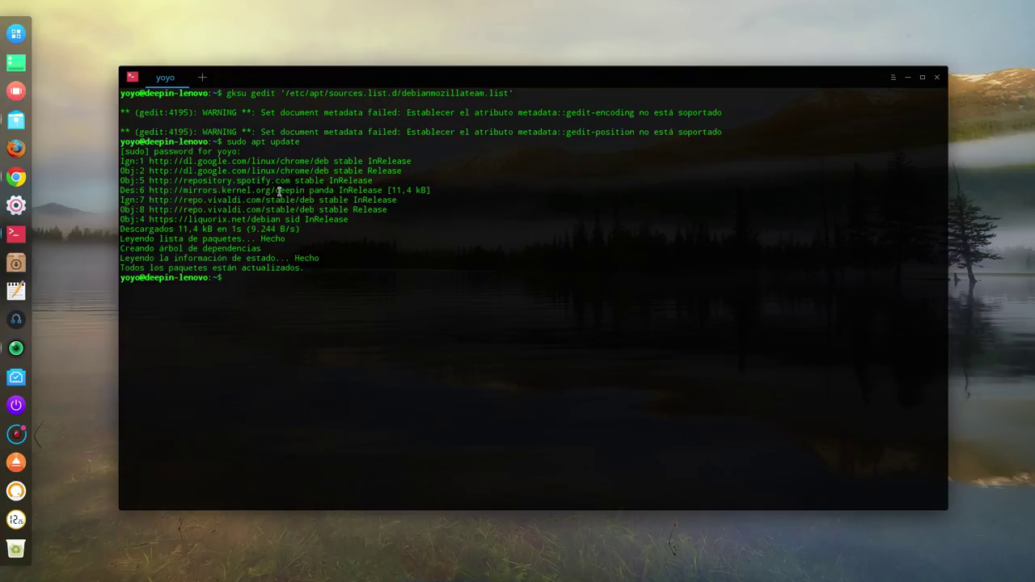
left_click_drag(332, 280, 129, 237)
left_click(215, 320)
left_click(908, 77)
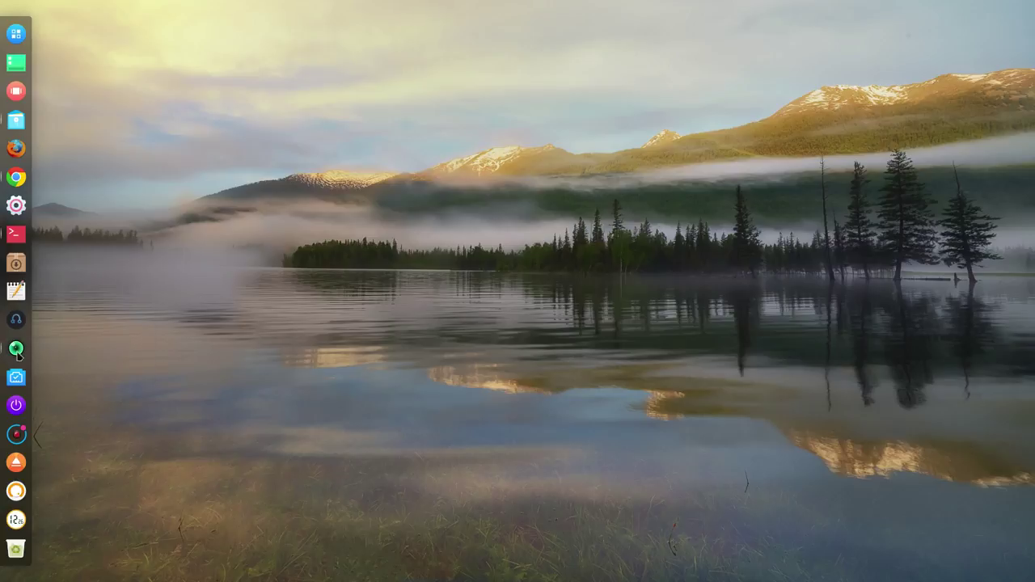
left_click(15, 349)
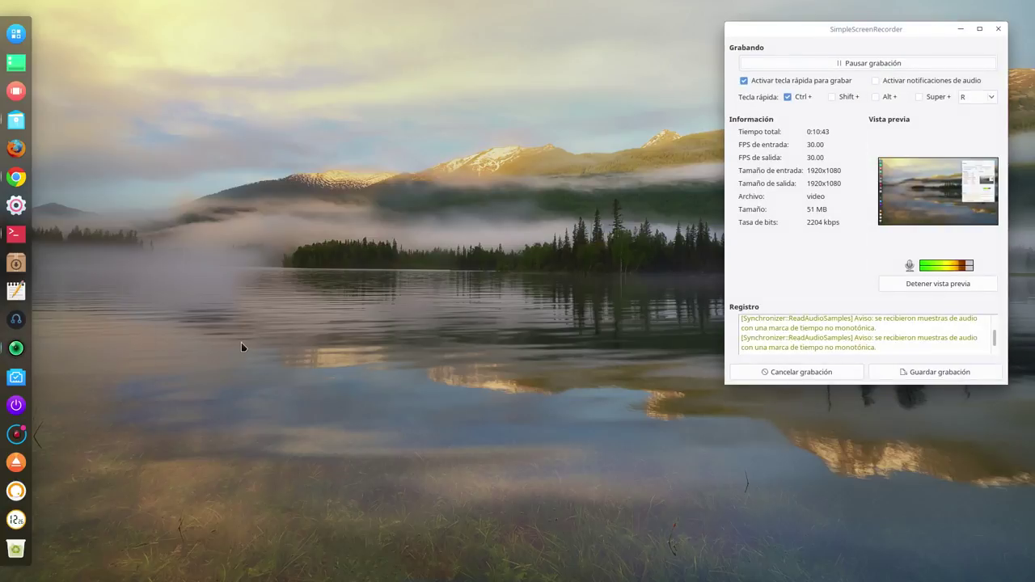